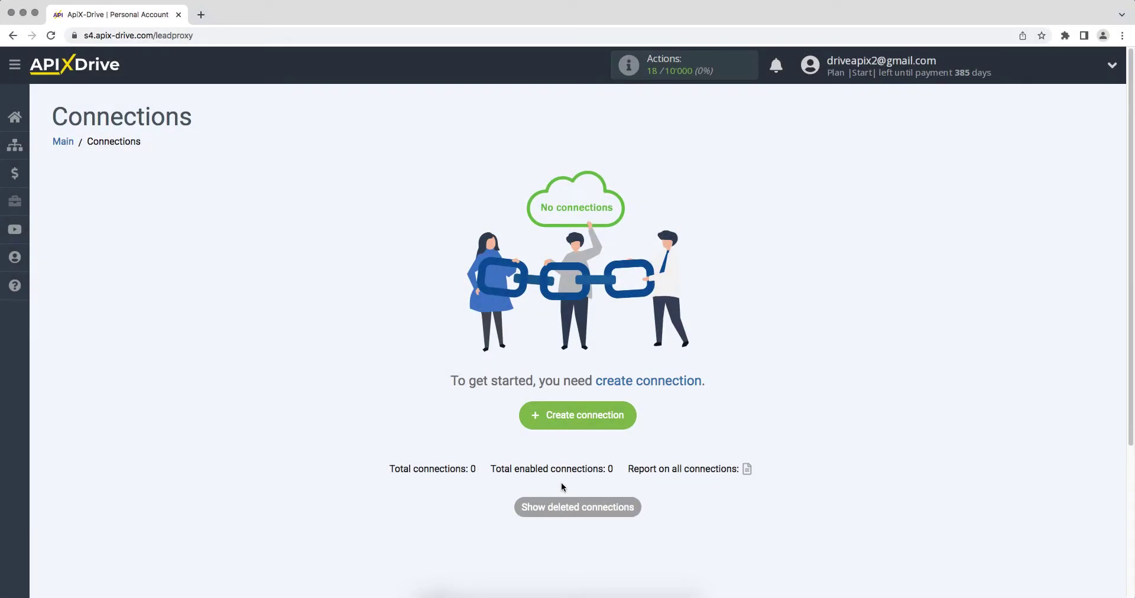
- Create a new connection with Ecwid as the data source system
left_click(536, 421)
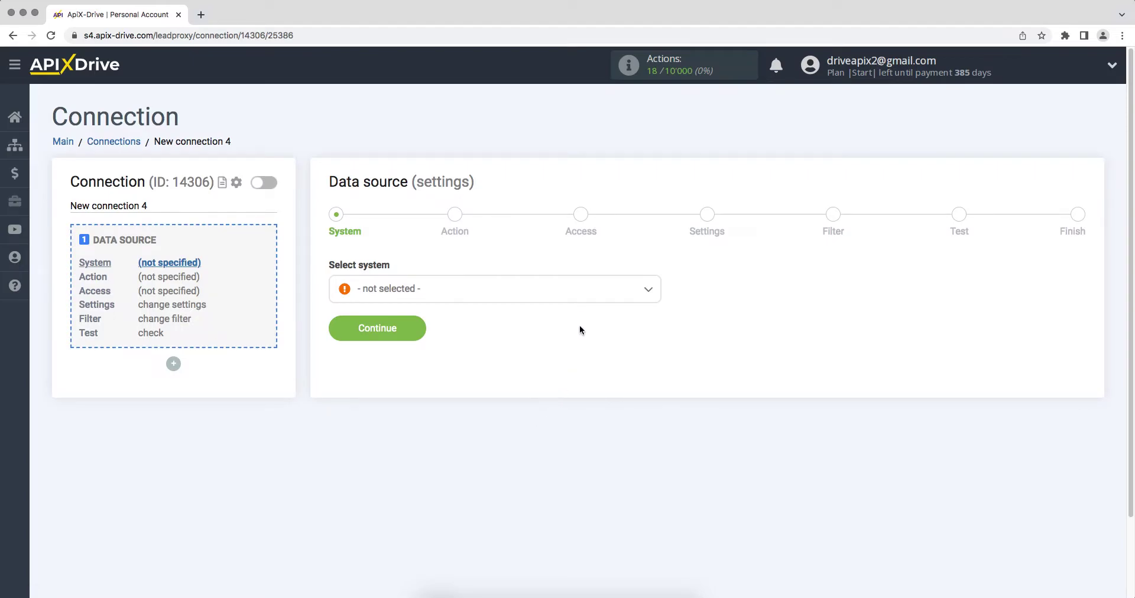
left_click(581, 289)
left_click_drag(656, 314, 627, 358)
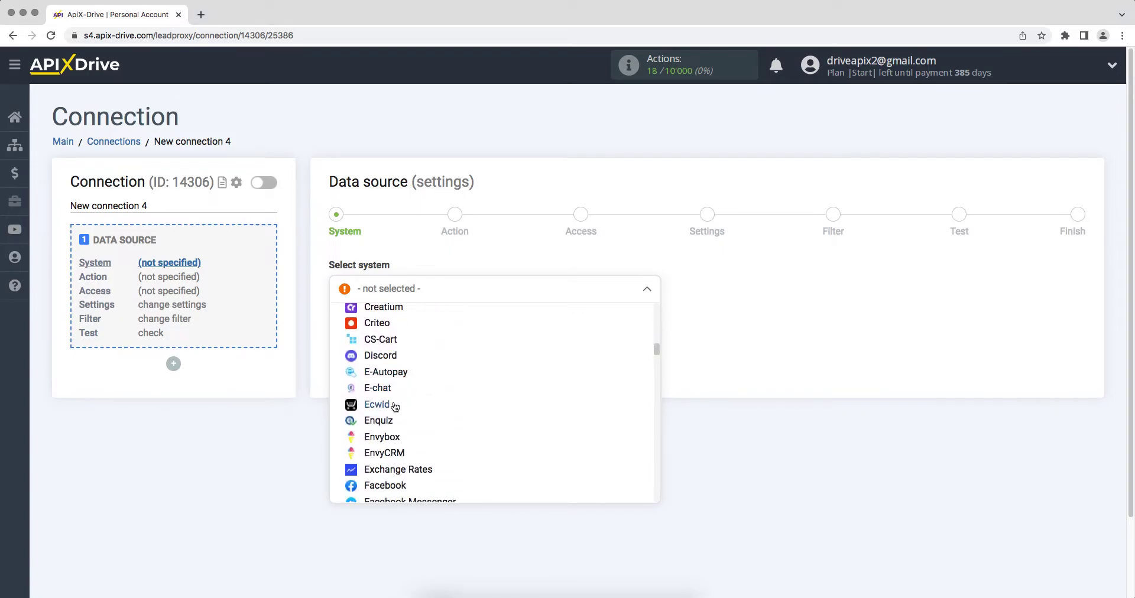
left_click(378, 401)
left_click(344, 324)
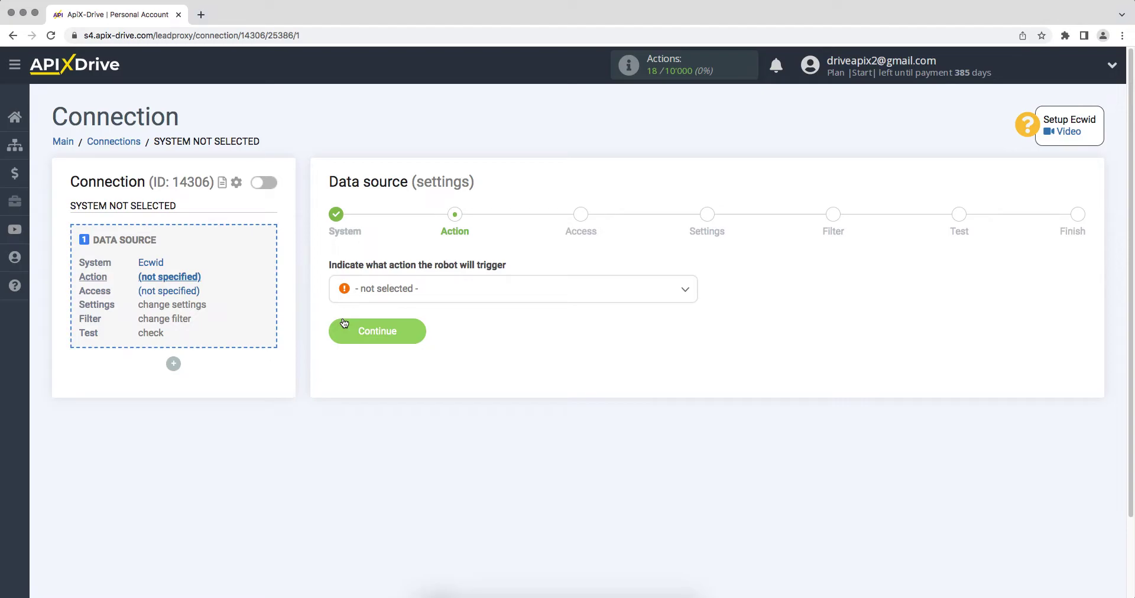
- Set the Ecwid action to Get ORDERS (new) and begin connecting the Ecwid account
left_click(363, 299)
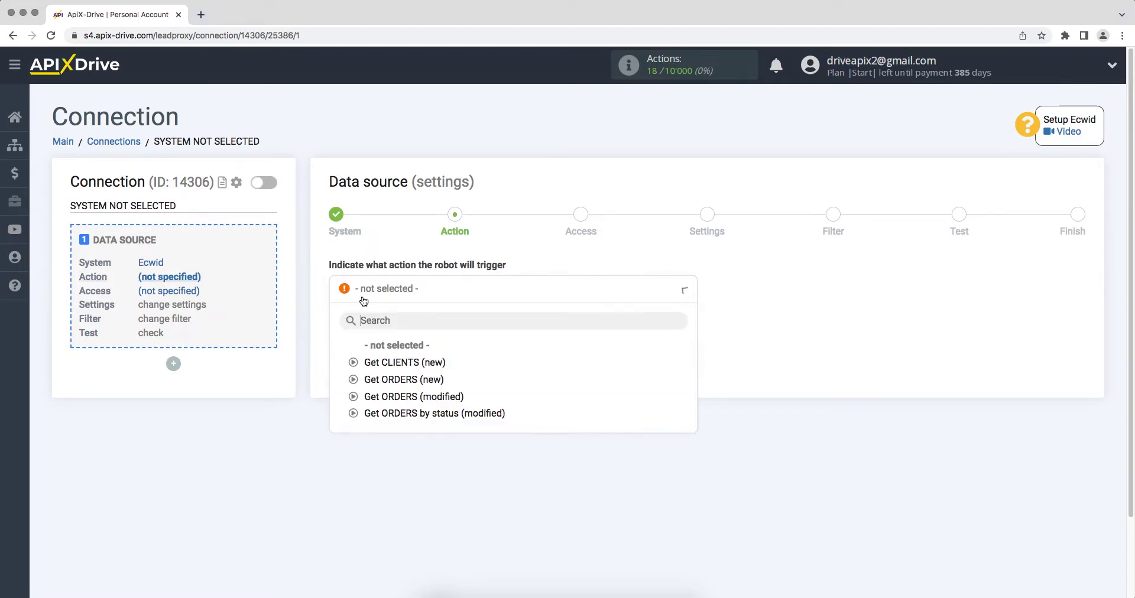
left_click(376, 380)
left_click(343, 338)
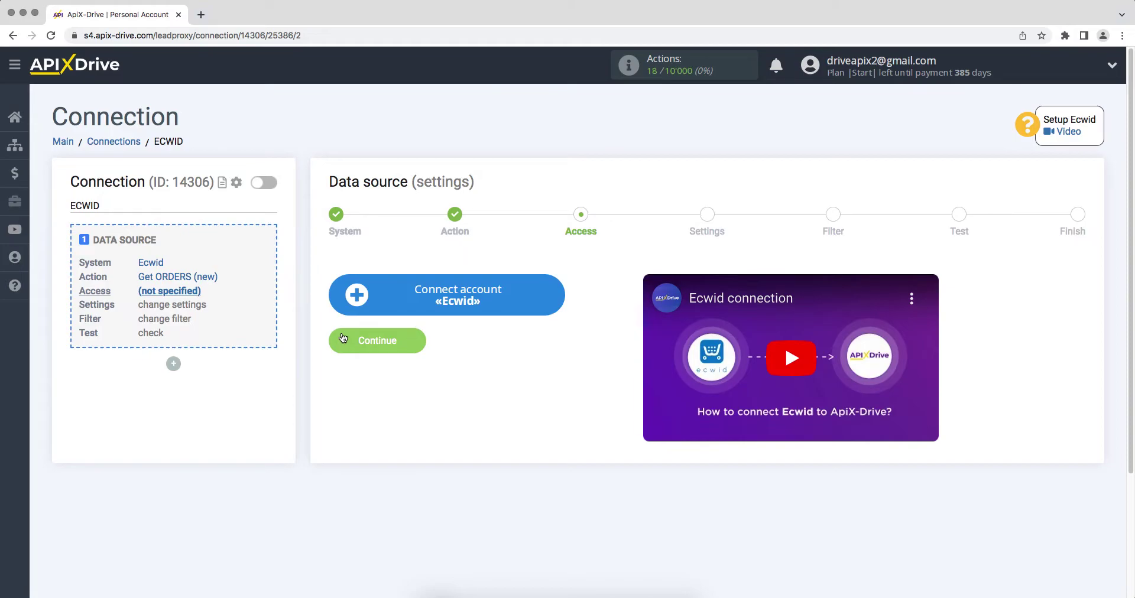
left_click(355, 305)
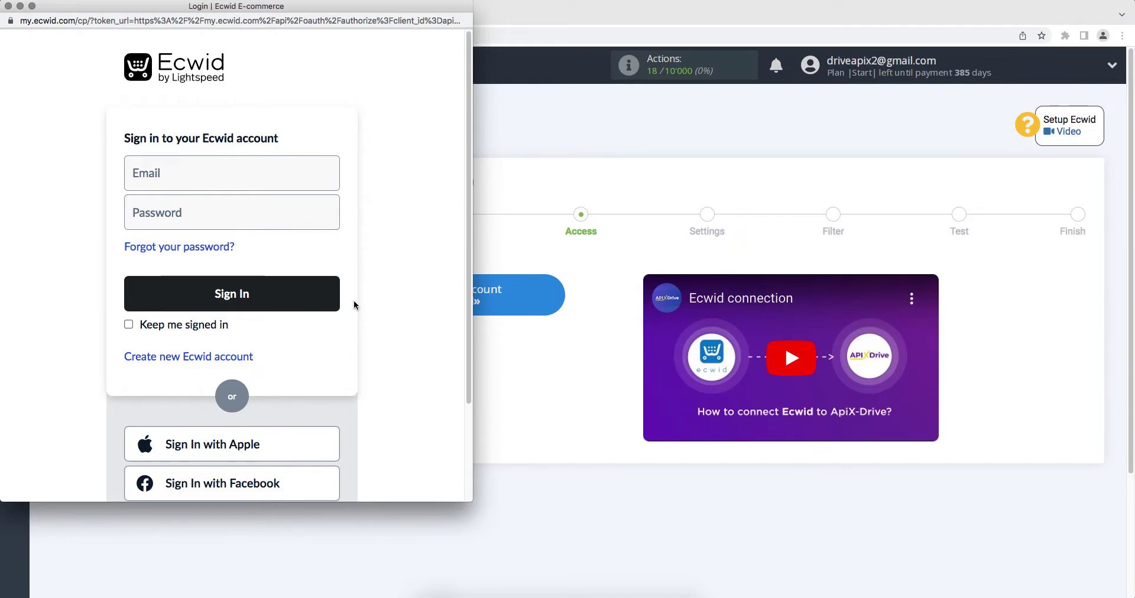
- Sign in to the Ecwid store with the account e-mail and password
left_click(273, 170)
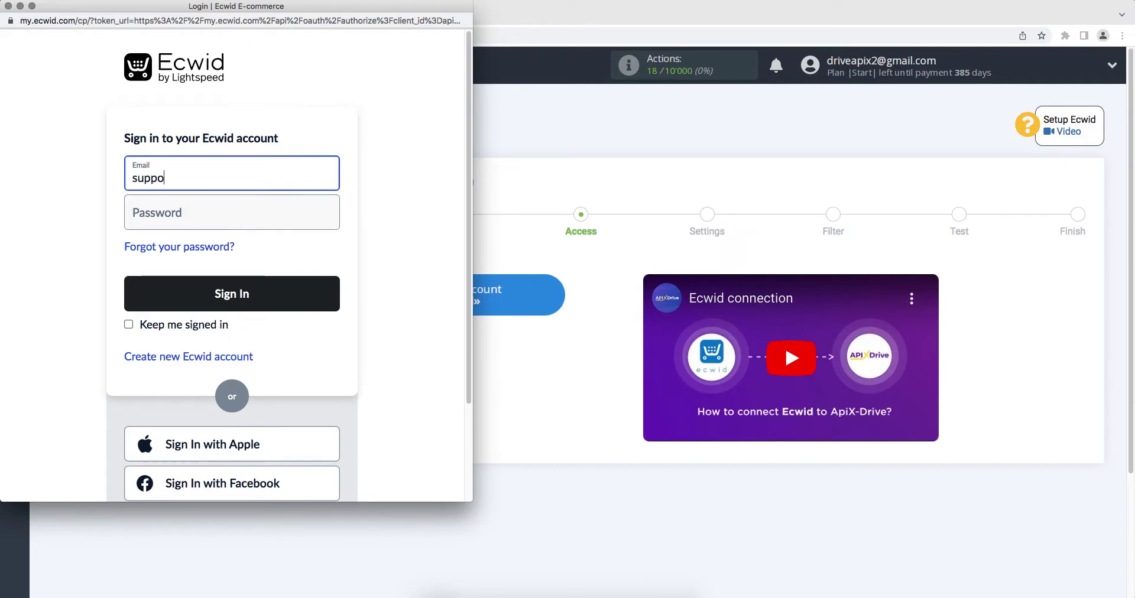
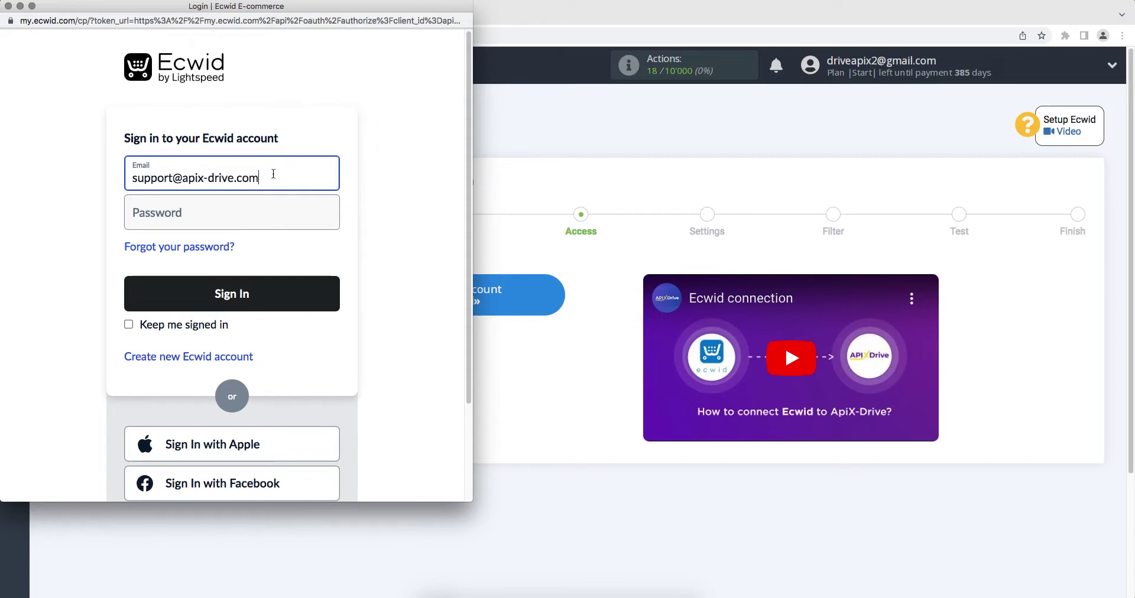
left_click(272, 214)
type("•••••••••••")
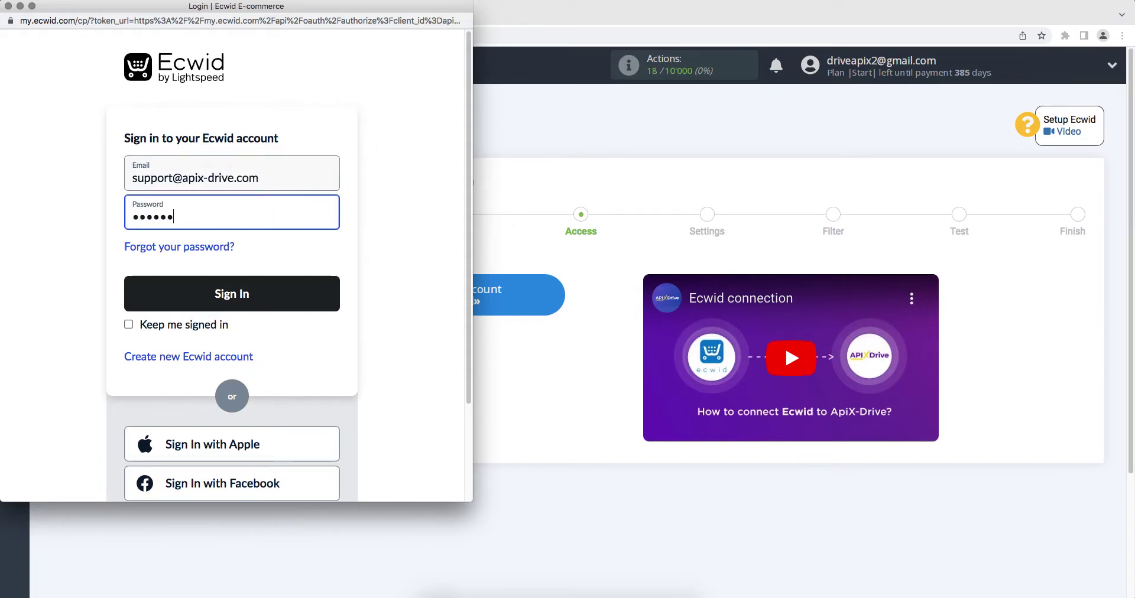
type("•")
left_click(296, 307)
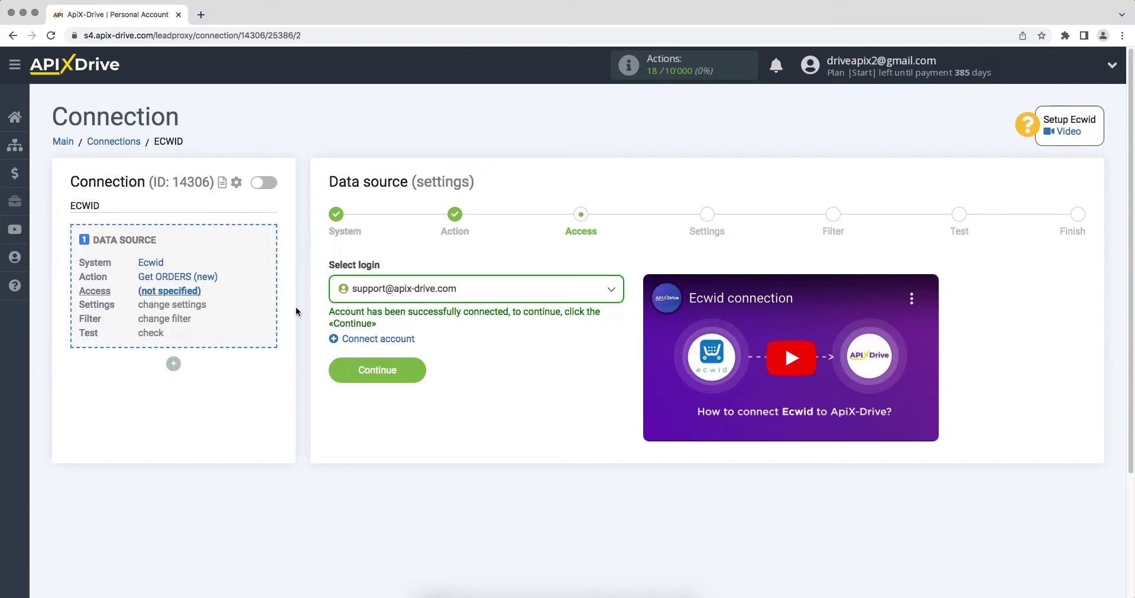
- Keep the connected Ecwid login selected and continue past the Settings and Filter steps
left_click(372, 294)
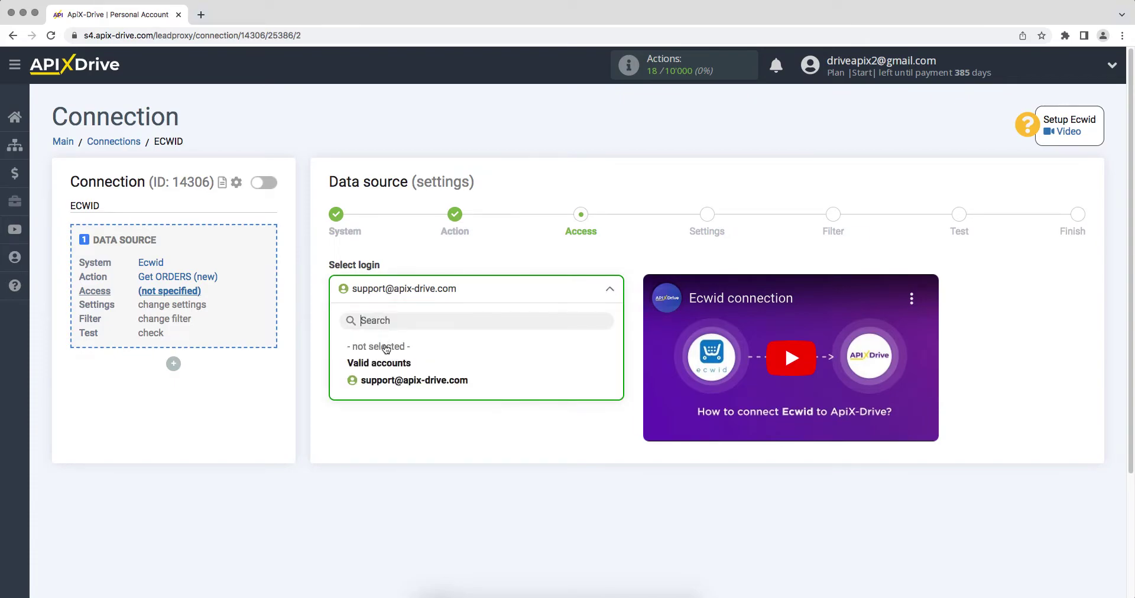
left_click(385, 382)
left_click(360, 377)
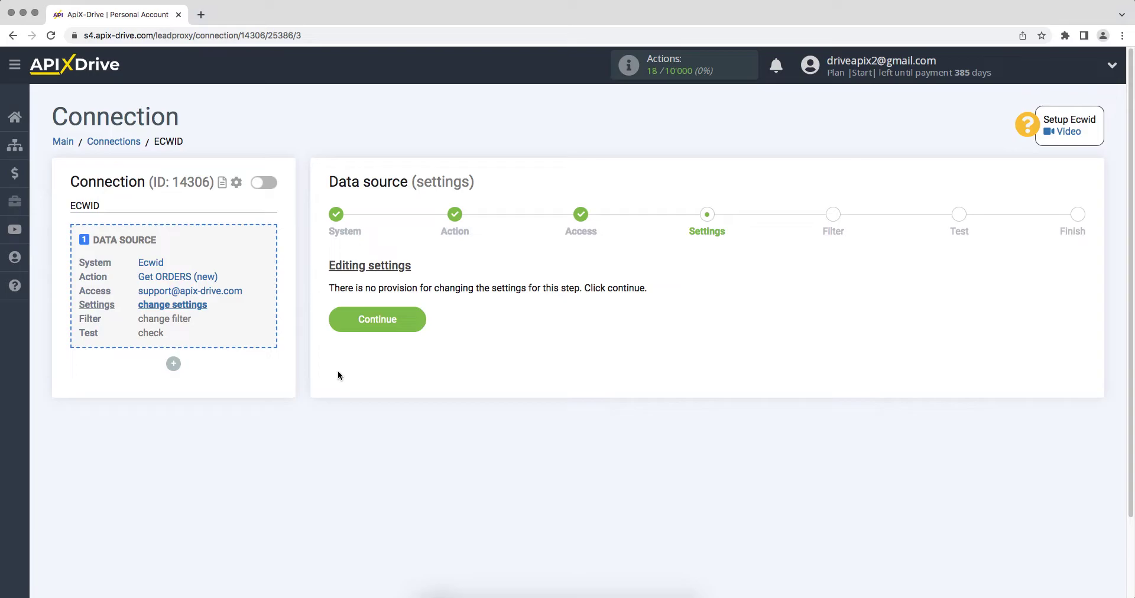
left_click(339, 323)
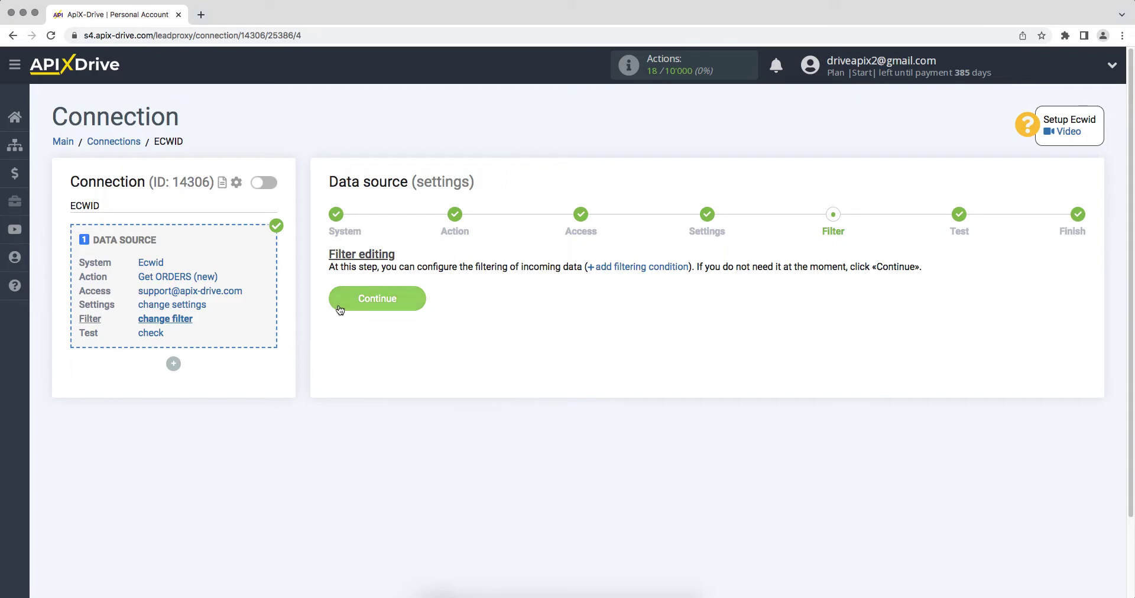
left_click(339, 304)
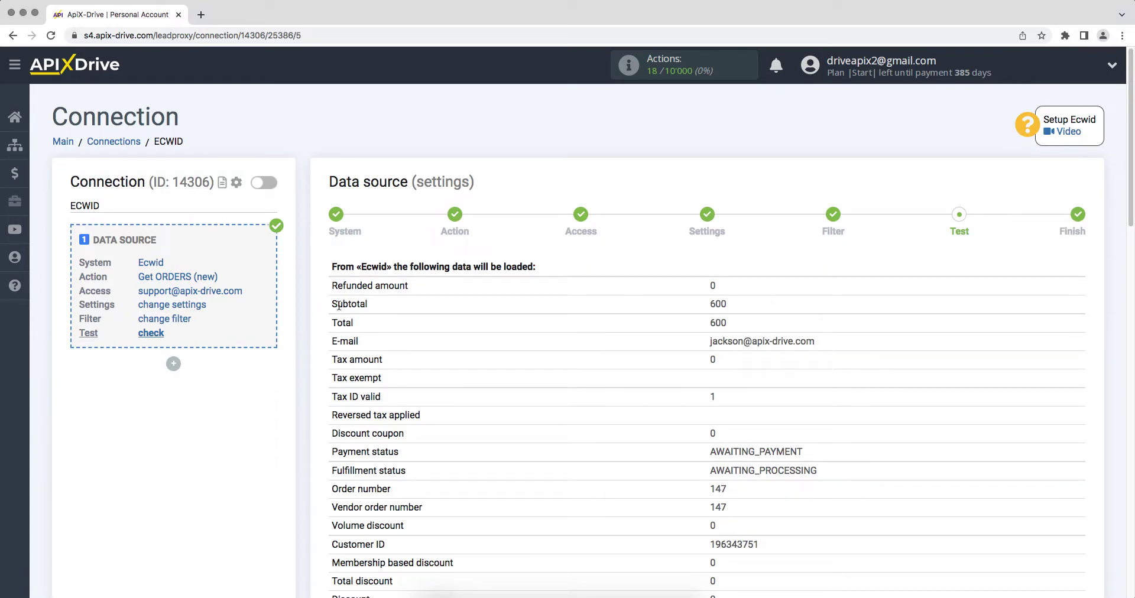
- Review the loaded Ecwid test order data and finish the source setup
scroll(339, 305, "down", 10)
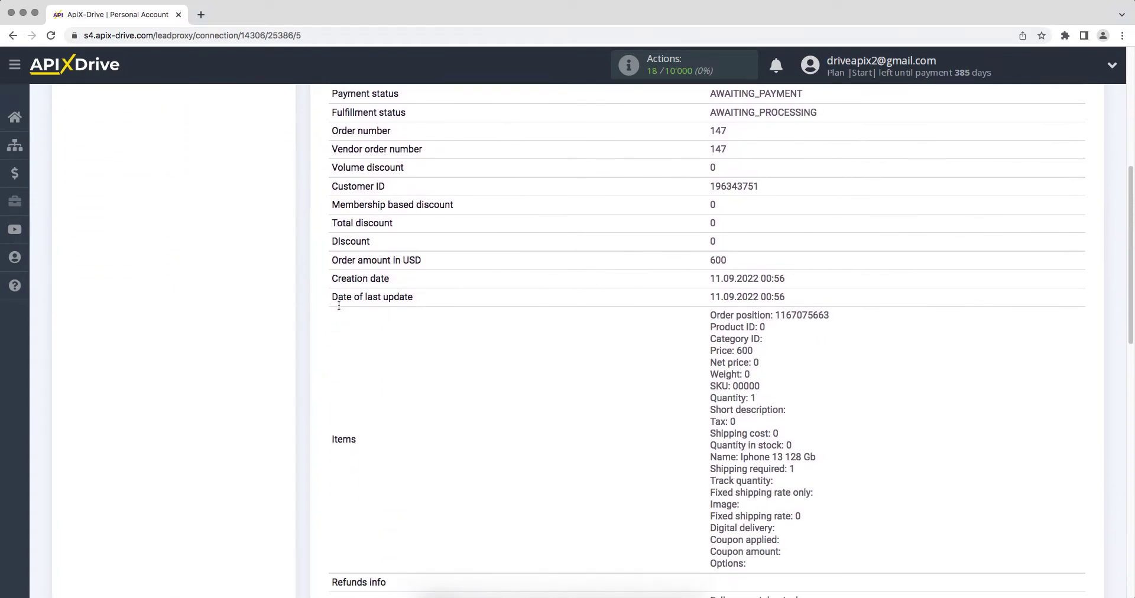
scroll(339, 309, "down", 10)
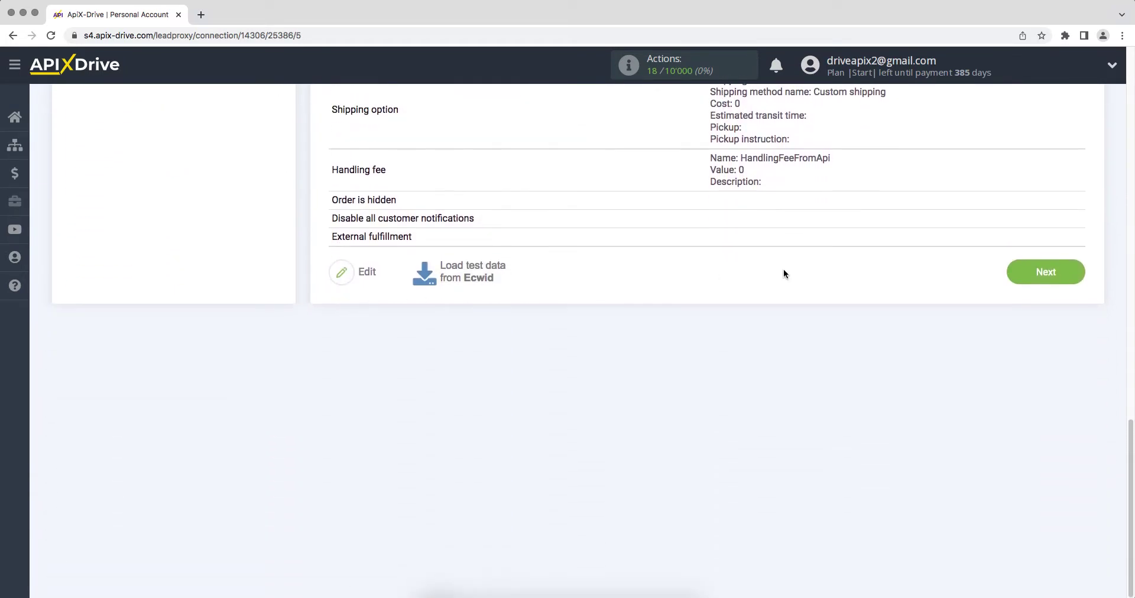
left_click(1017, 273)
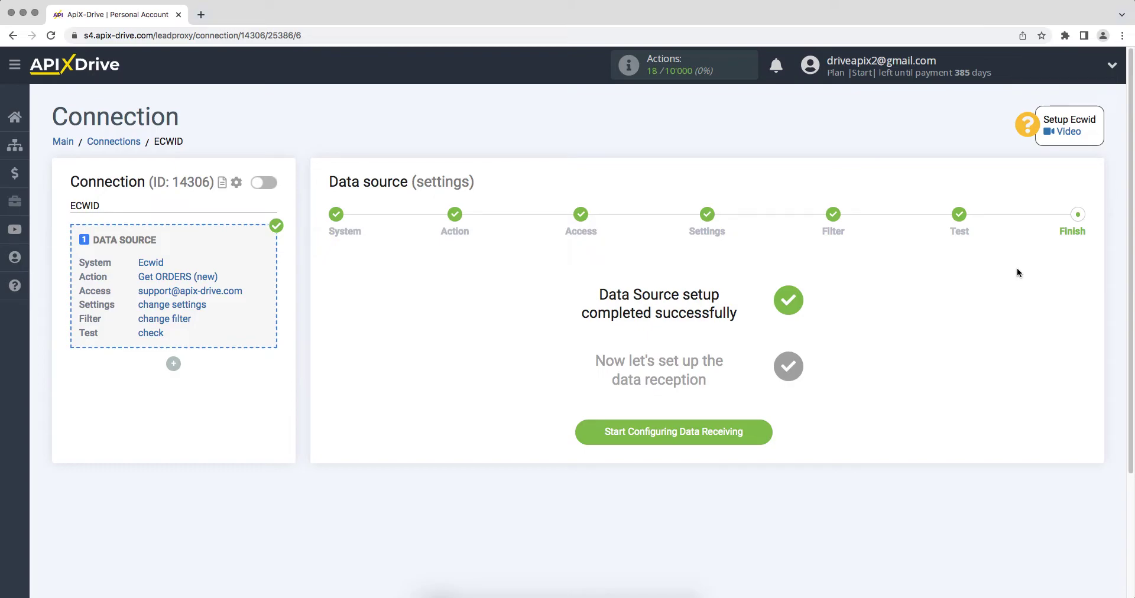
- Start the data destination setup with Simla as the receiving system
left_click(609, 435)
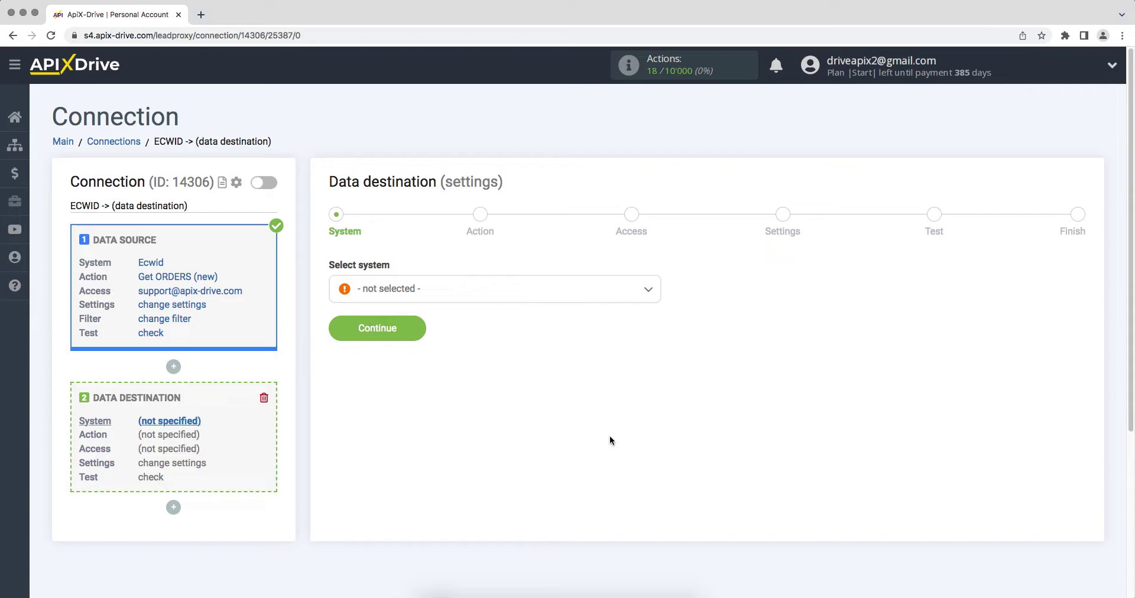
left_click(588, 301)
left_click_drag(658, 307, 661, 451)
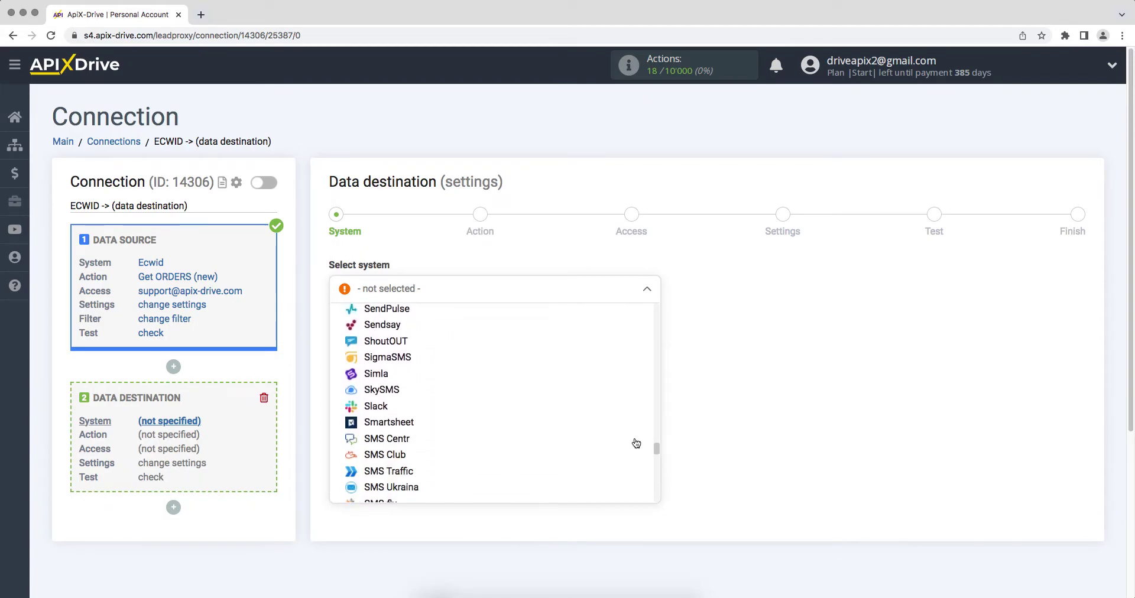
left_click(377, 373)
left_click(343, 335)
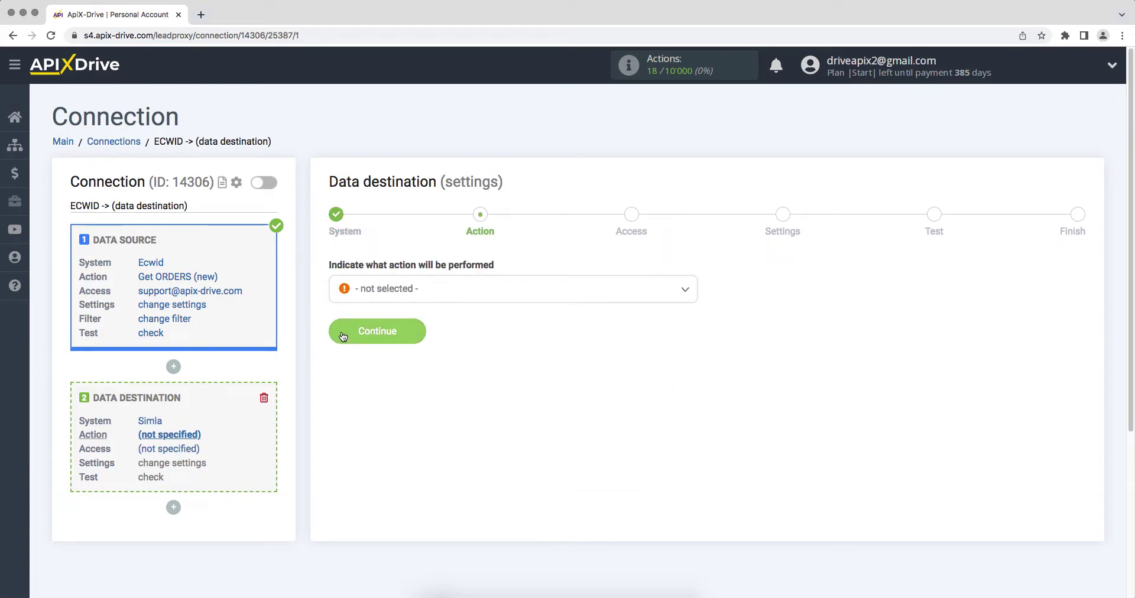
- Choose Create TASK as the Simla action and continue to account access
left_click(378, 297)
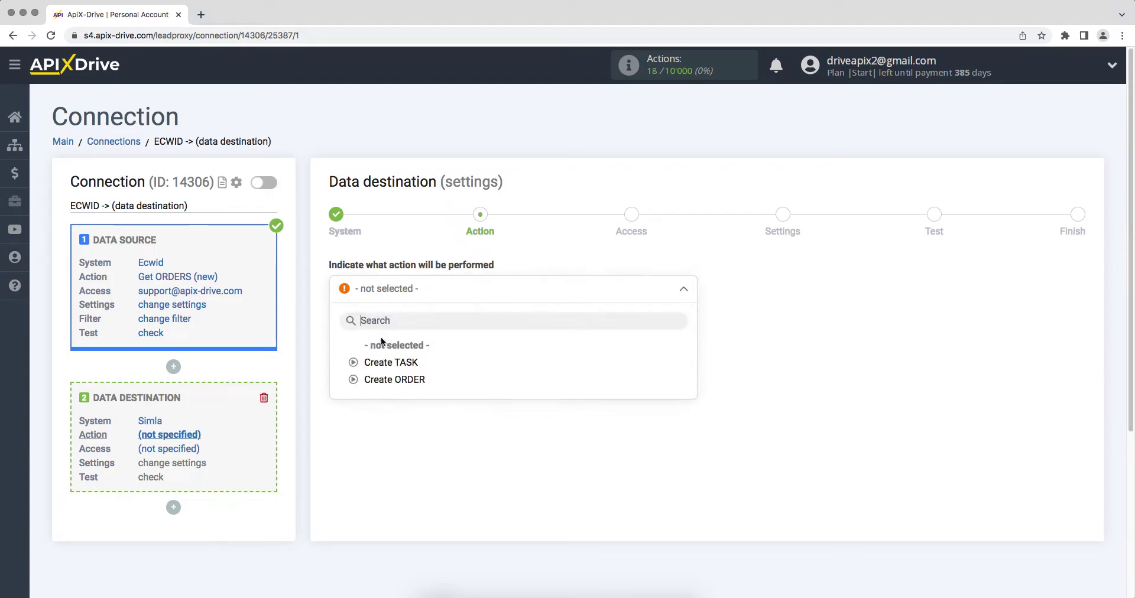
left_click(383, 367)
left_click(346, 340)
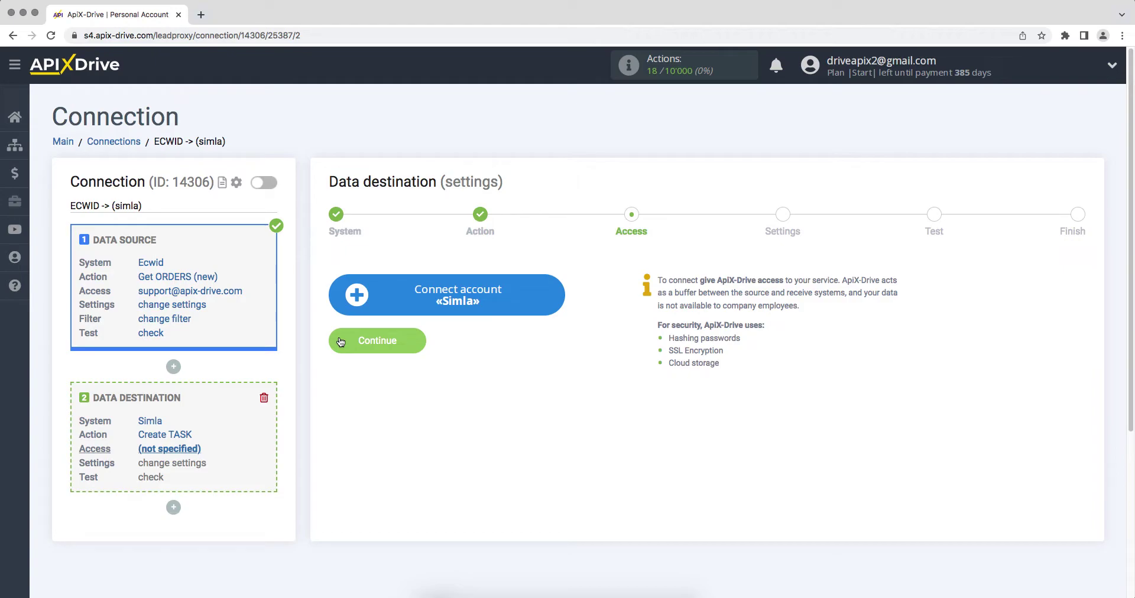
- Open the Simla connection form and copy the domain apix-drive.simla.com from Simla's address bar
left_click(357, 302)
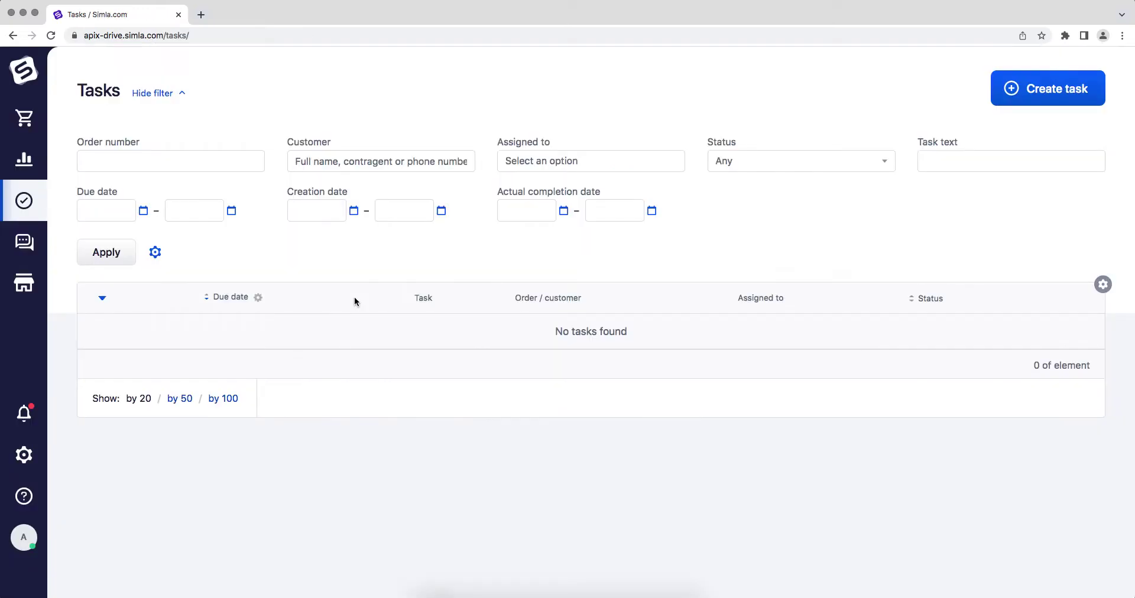
left_click(333, 38)
left_click_drag(191, 36, 112, 39)
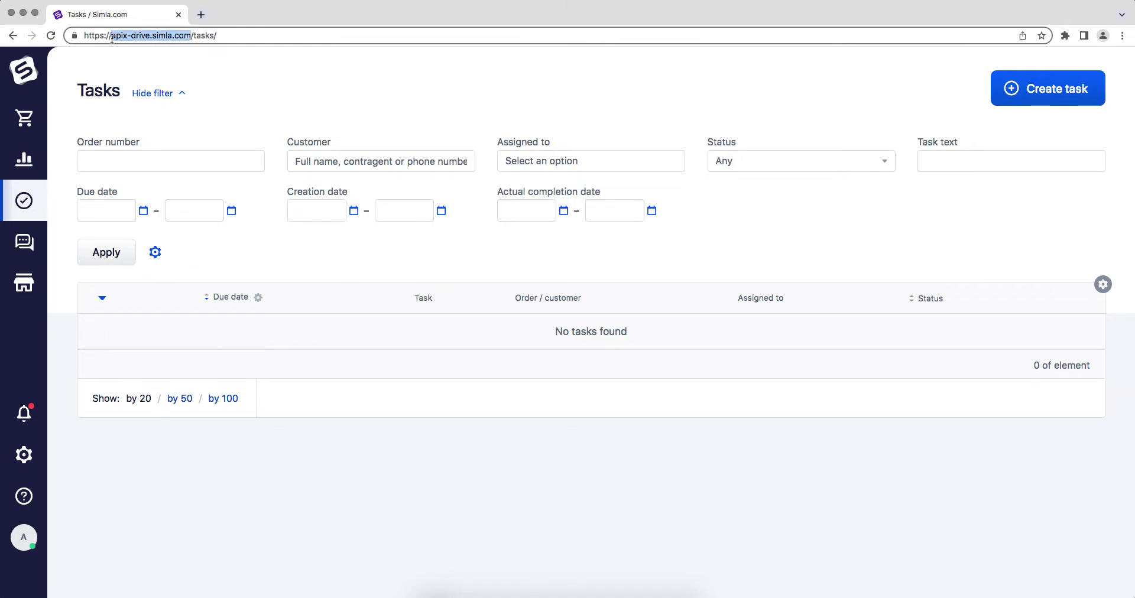
right_click(126, 36)
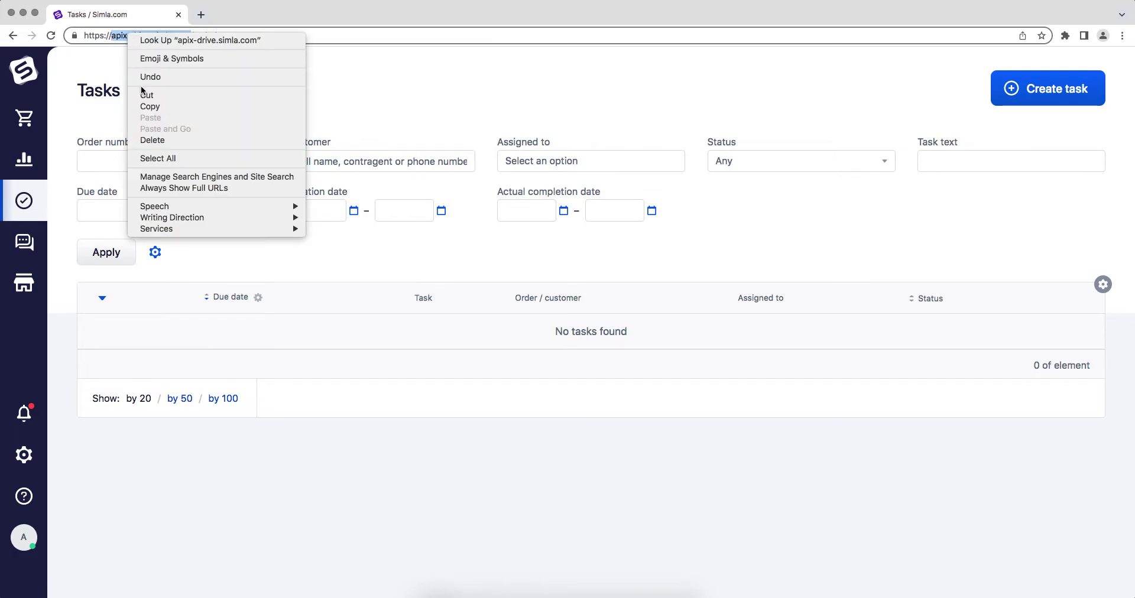
left_click(145, 107)
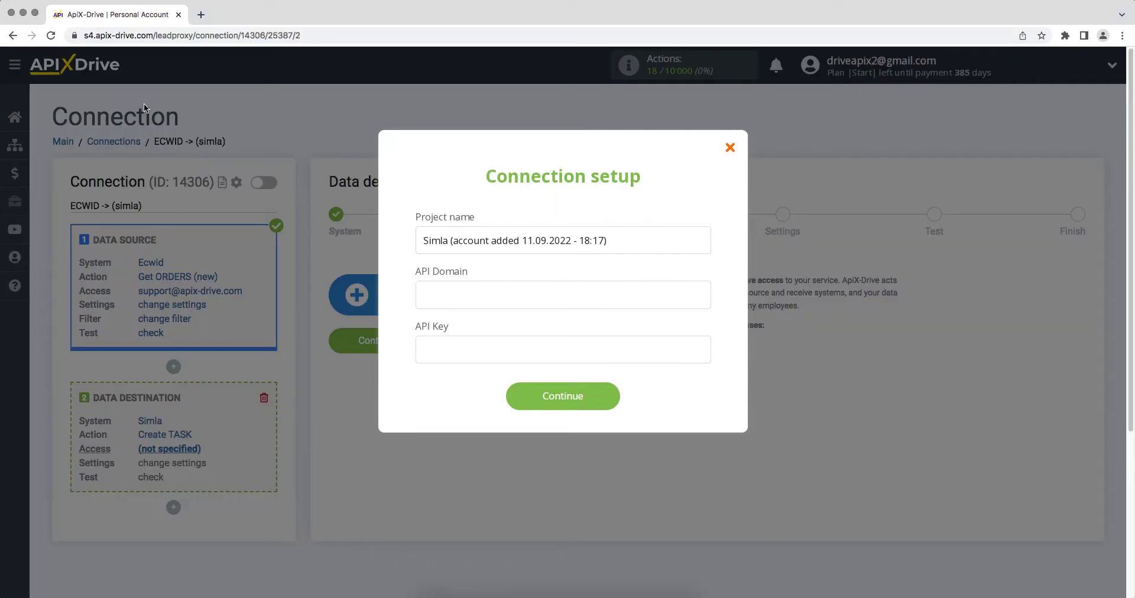
- Paste apix-drive.simla.com into the API Domain field
right_click(444, 292)
left_click(470, 367)
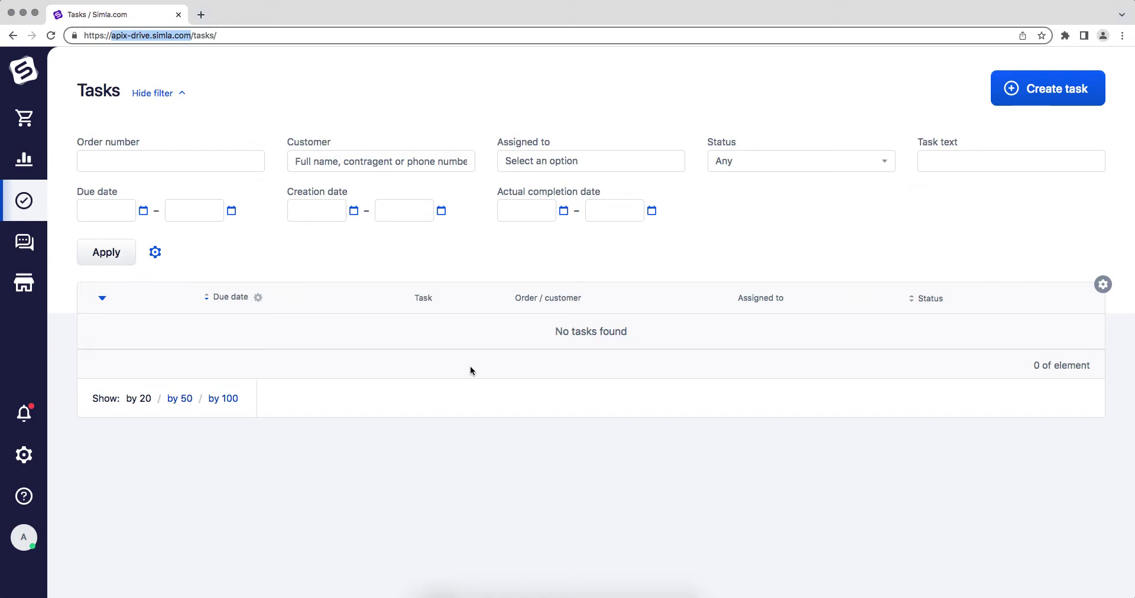
- Go to Simla Settings > Integration > API access keys and add a new key
left_click(42, 458)
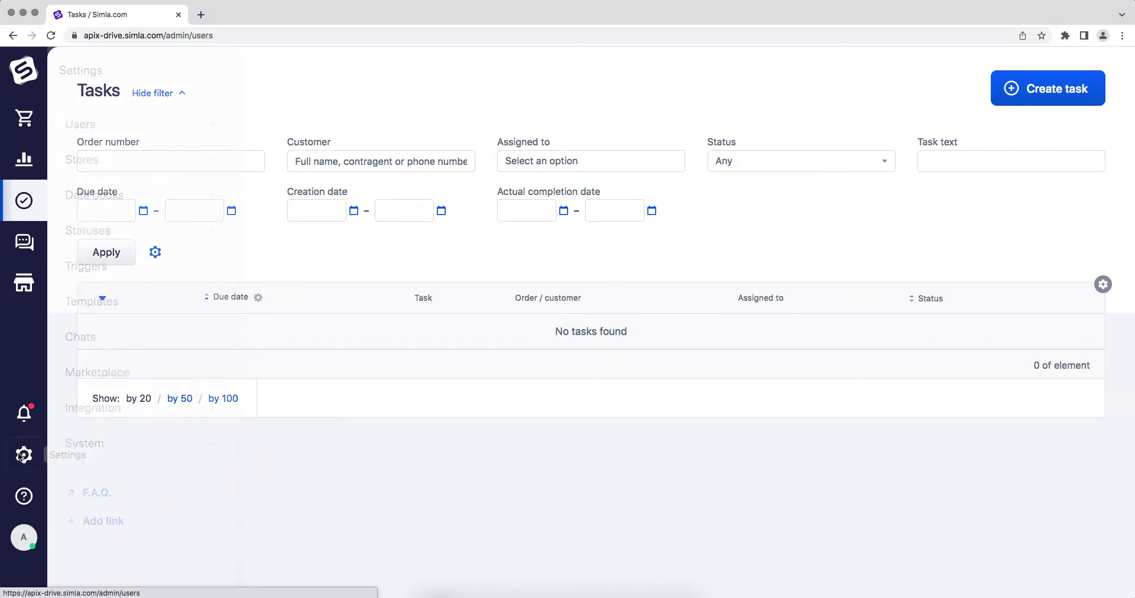
left_click(203, 408)
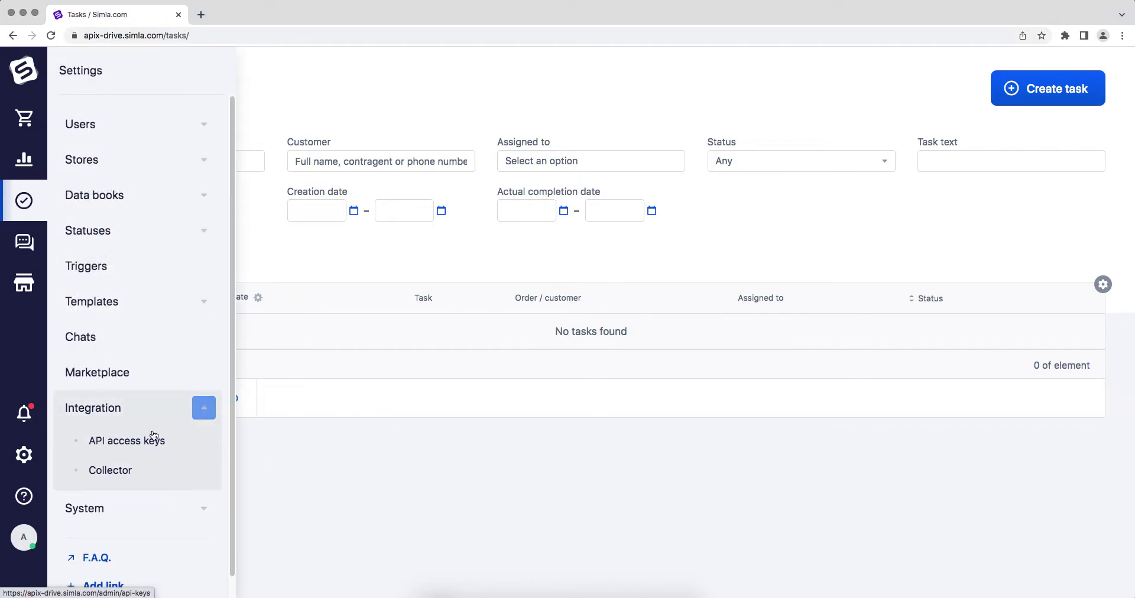
left_click(129, 442)
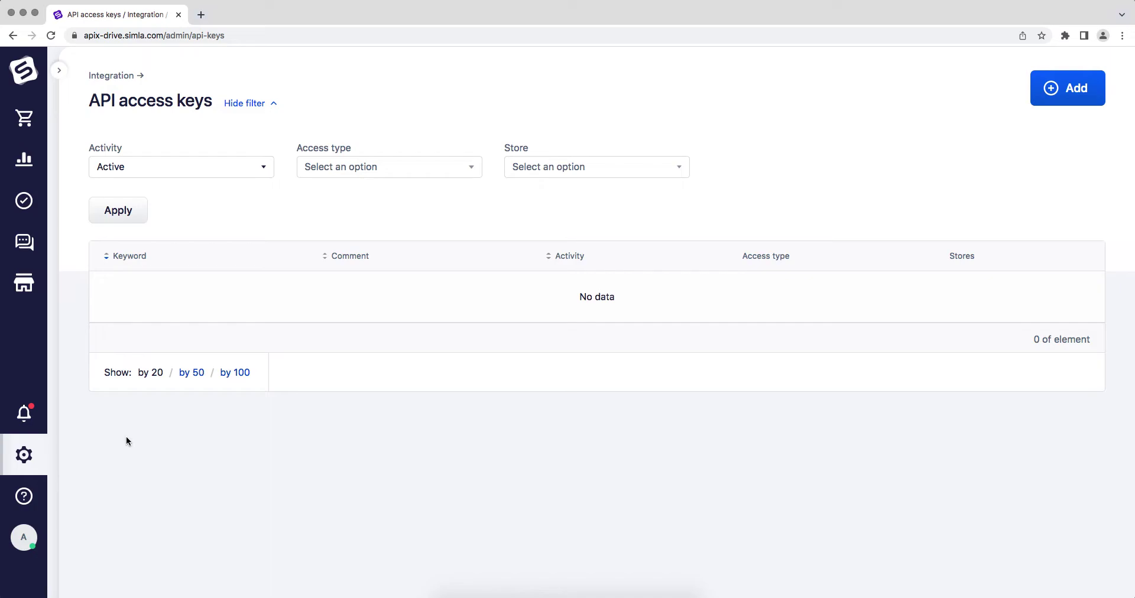
left_click(1060, 97)
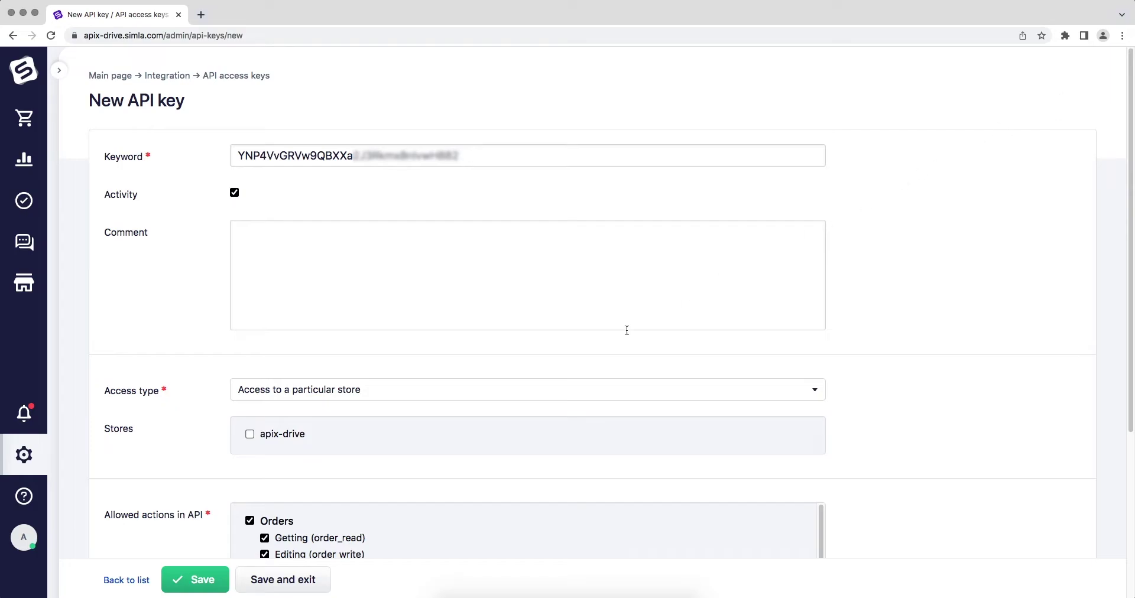
- Save the new API key with access to the apix-drive store and comment 'ApiX-Drive'
left_click(249, 435)
left_click(263, 289)
type("ApiX-Drive")
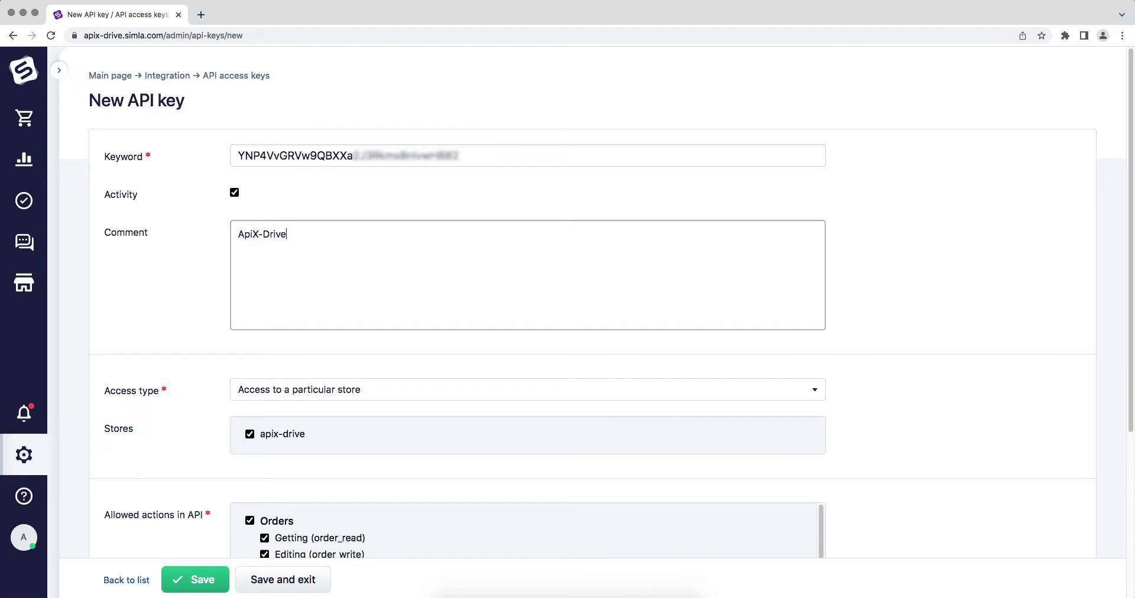
scroll(857, 513, "down", 5)
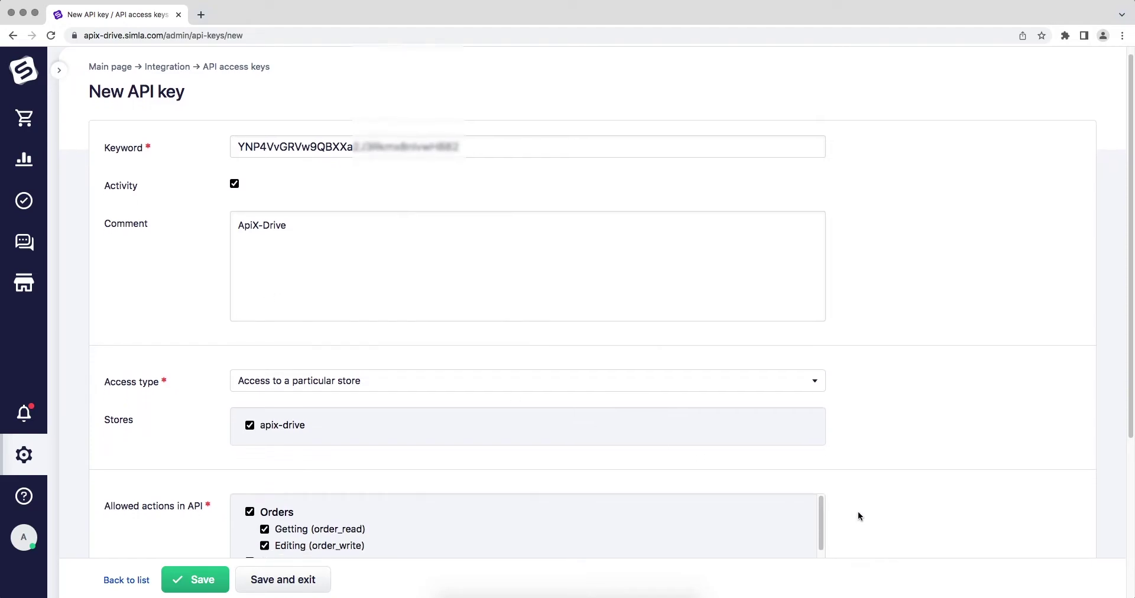
scroll(859, 516, "down", 2)
left_click_drag(822, 286, 832, 456)
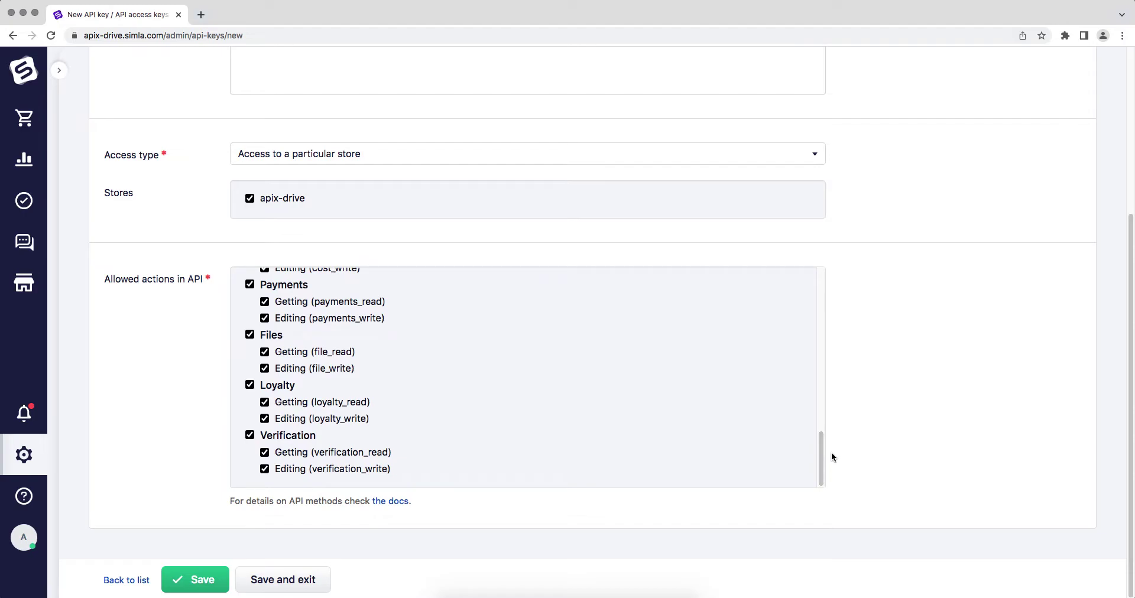
left_click(193, 582)
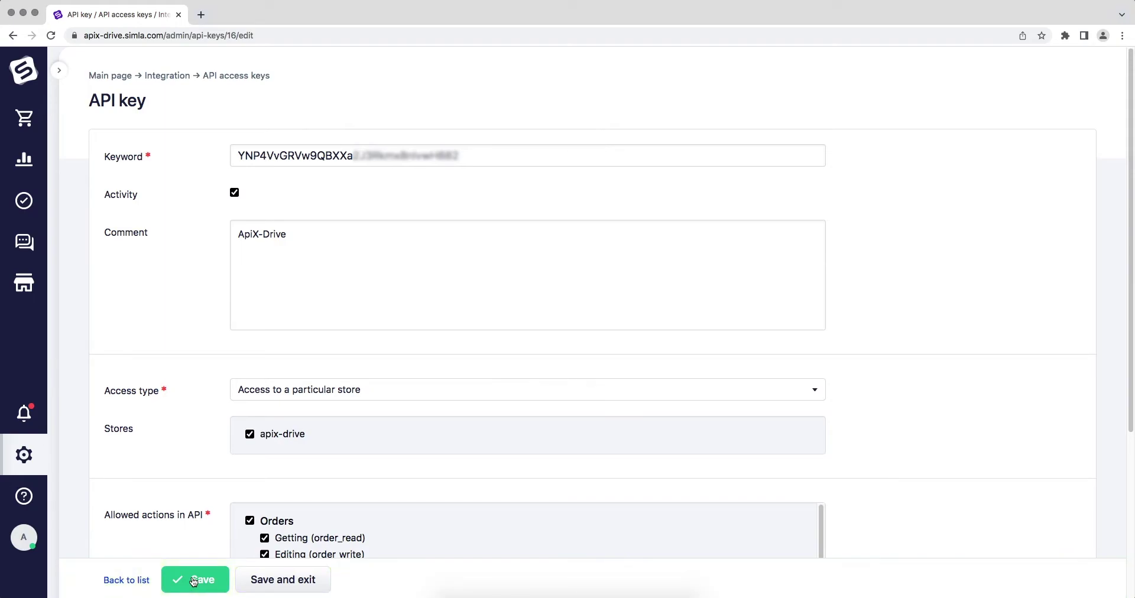
- Copy the new API key's Keyword value
left_click(509, 155)
left_click_drag(391, 165, 256, 159)
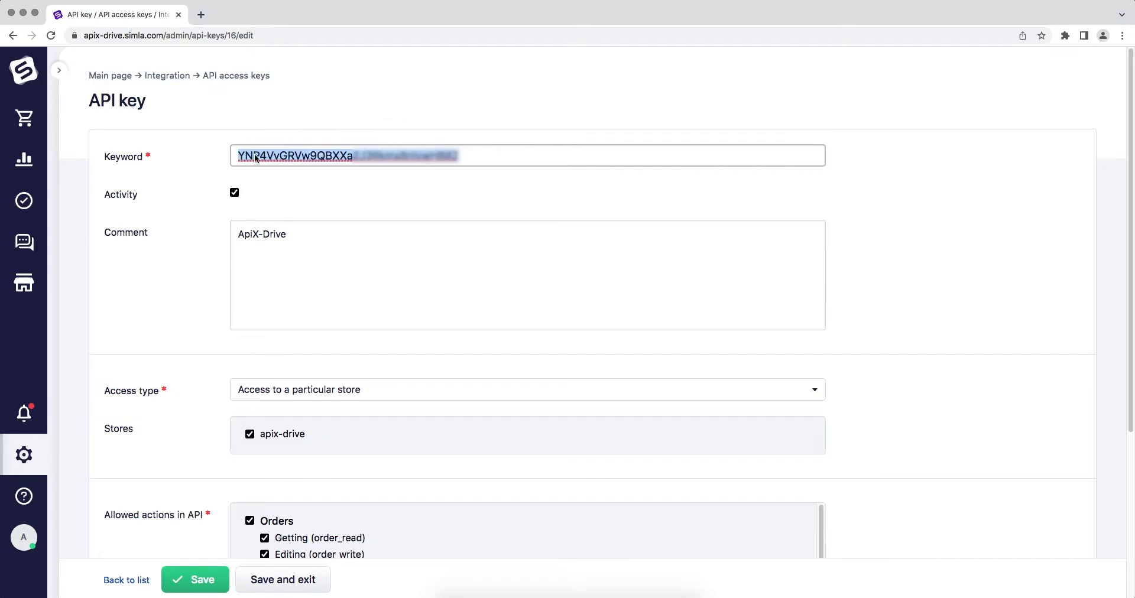
right_click(256, 158)
left_click(284, 261)
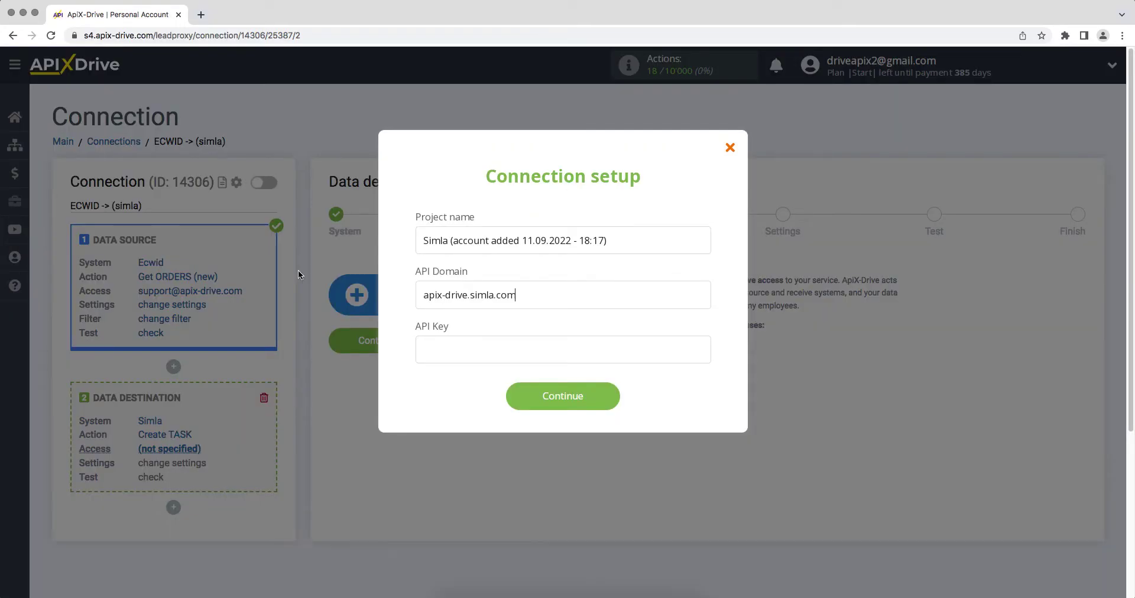
- Paste the copied Simla API key into the API Key field and connect the account
left_click(423, 349)
right_click(421, 347)
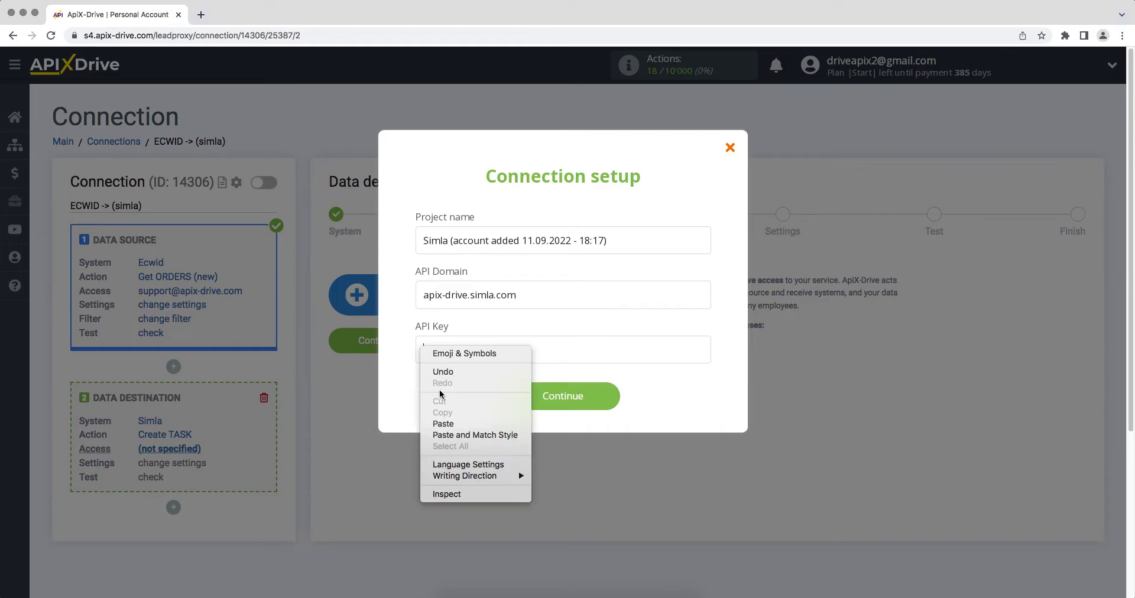
left_click(443, 424)
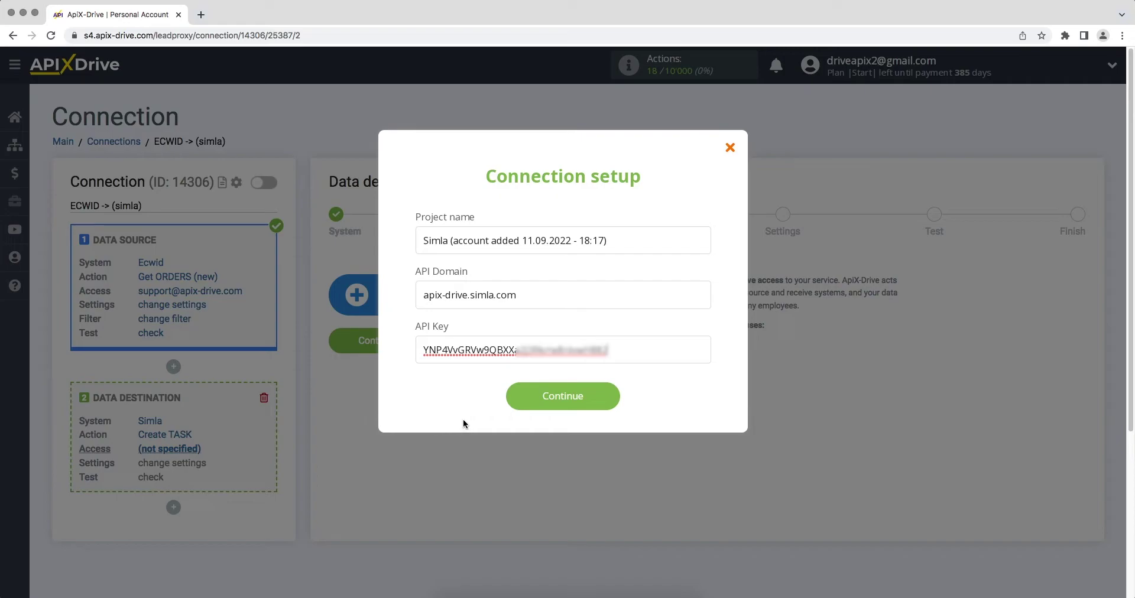
left_click(527, 407)
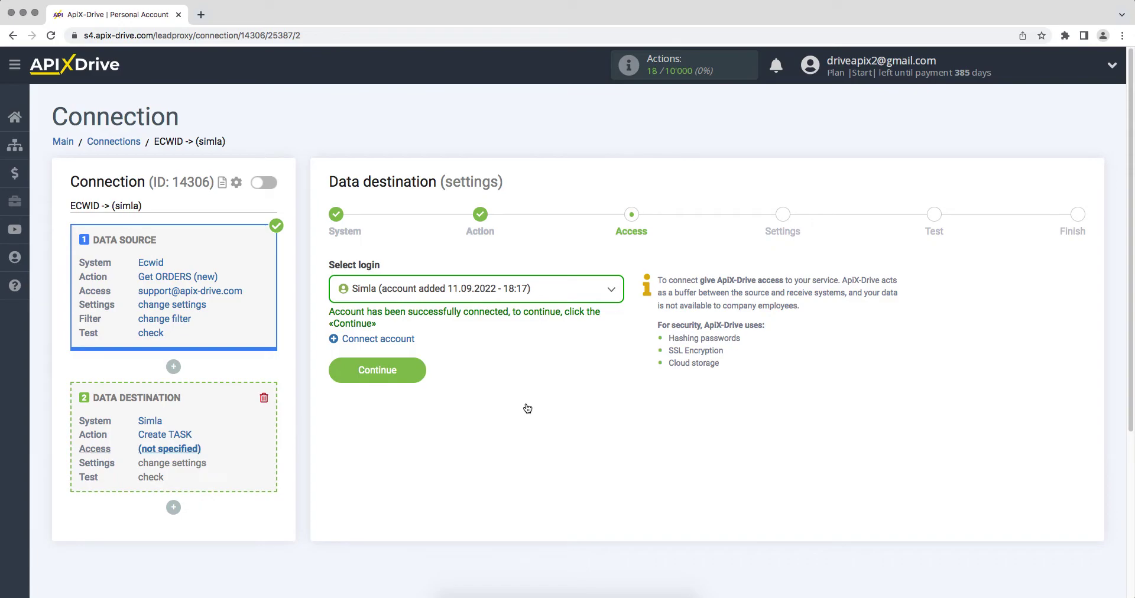
- Select the connected Simla login and proceed to the task settings
left_click(520, 297)
left_click(516, 380)
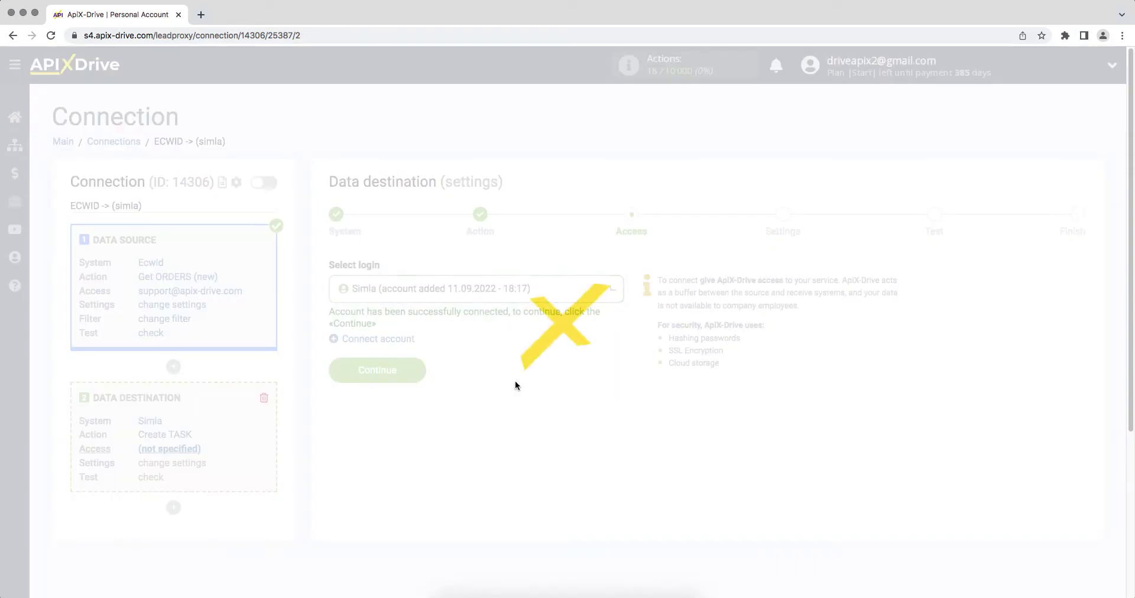
left_click(397, 371)
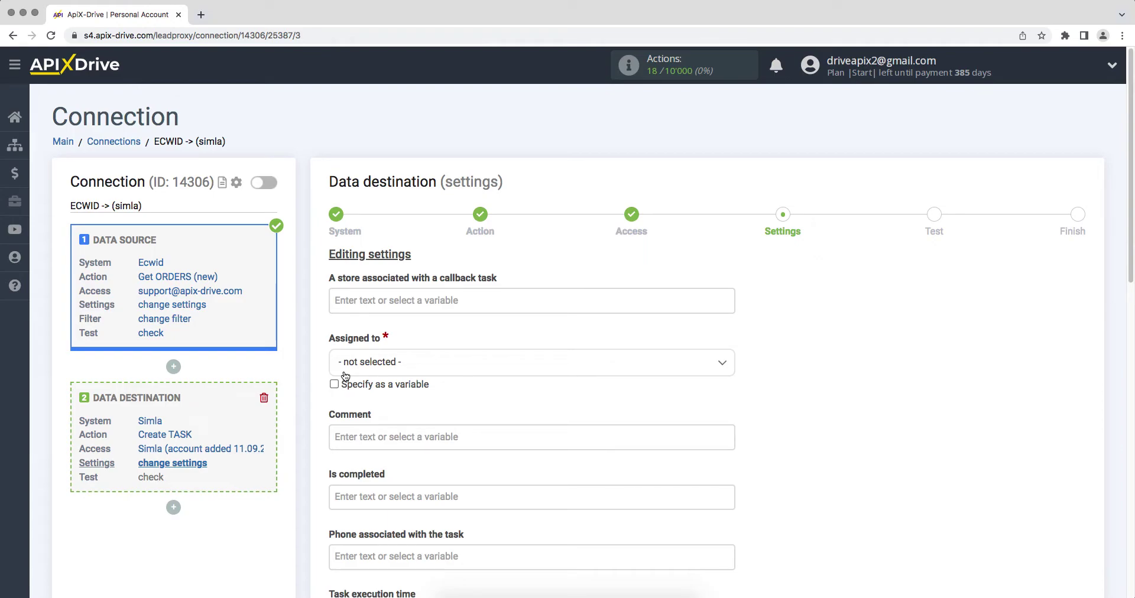
- Assign tasks to the ApiX-Drive user and begin the Comment with 'Date/Time' and the order's Creation date
left_click(373, 365)
left_click(376, 437)
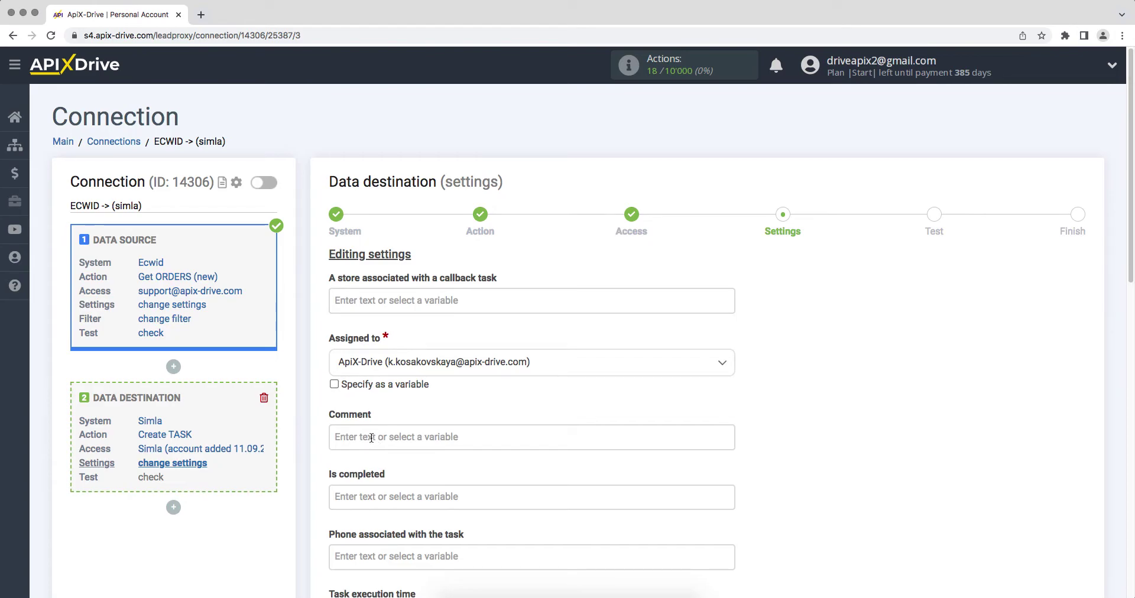
left_click(377, 438)
scroll(730, 263, "down", 5)
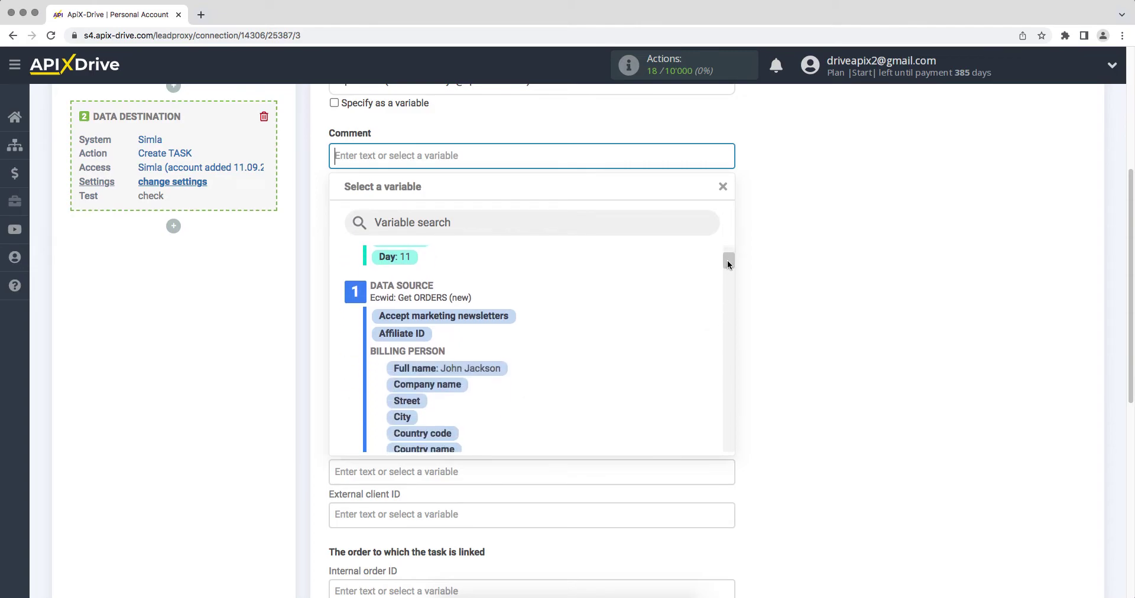
left_click(498, 350)
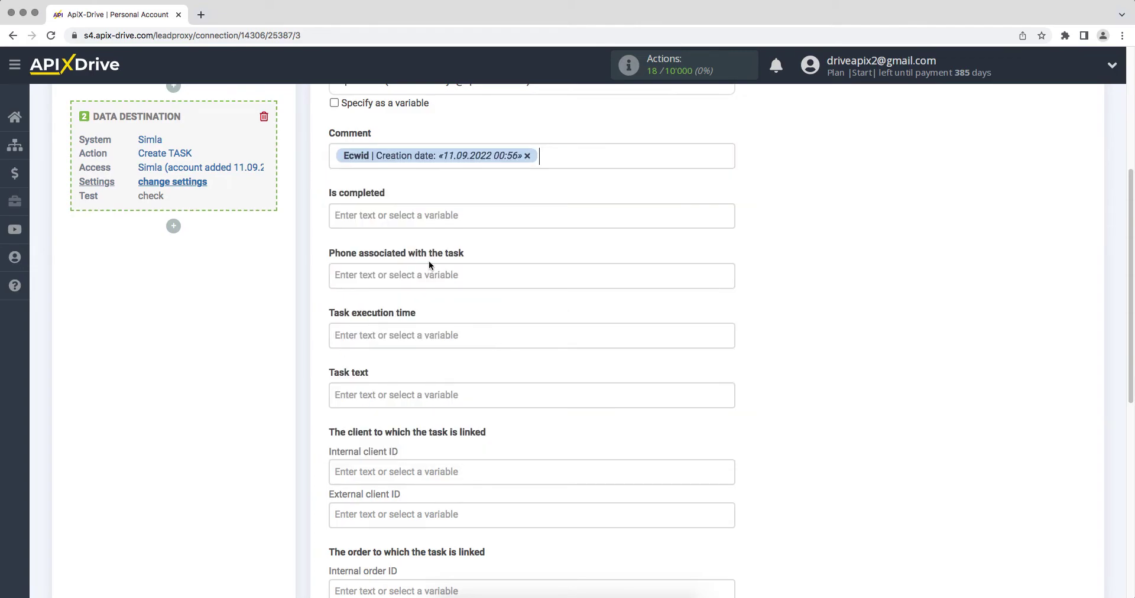
left_click(334, 157)
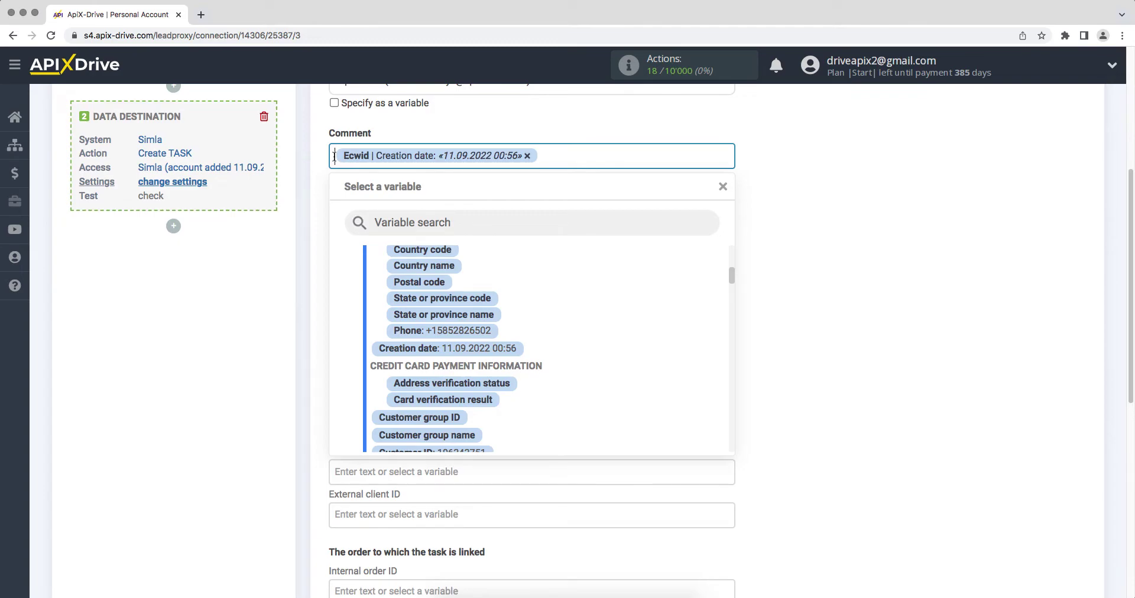
type("Date/Time")
left_click(595, 152)
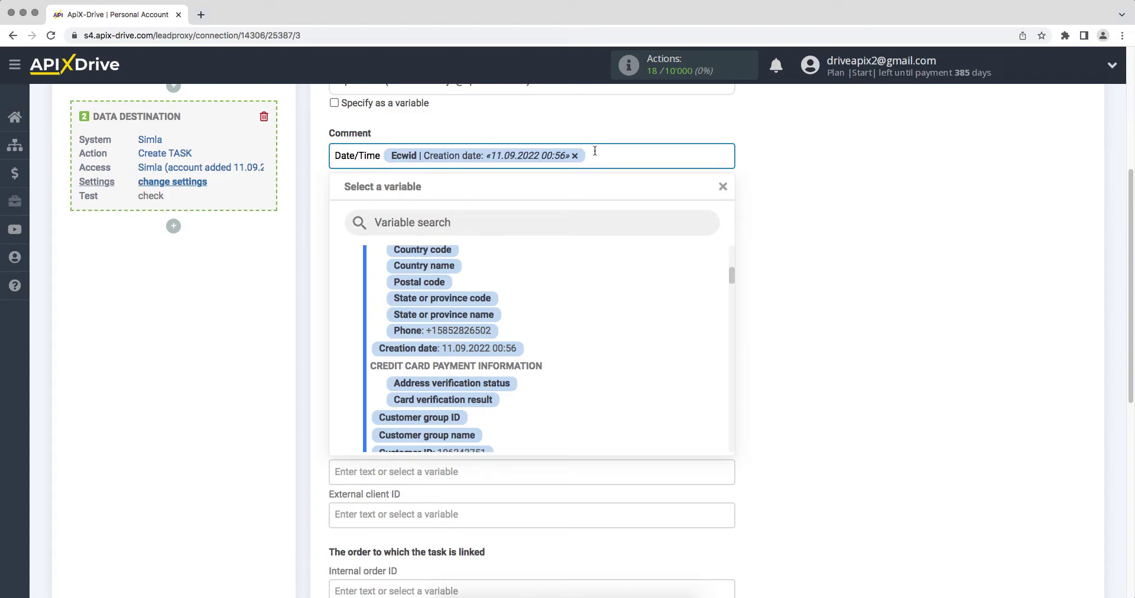
key("Return")
- Add 'Name' and 'Email' lines to the Comment with the buyer's Full name and E-mail variables
type("Name")
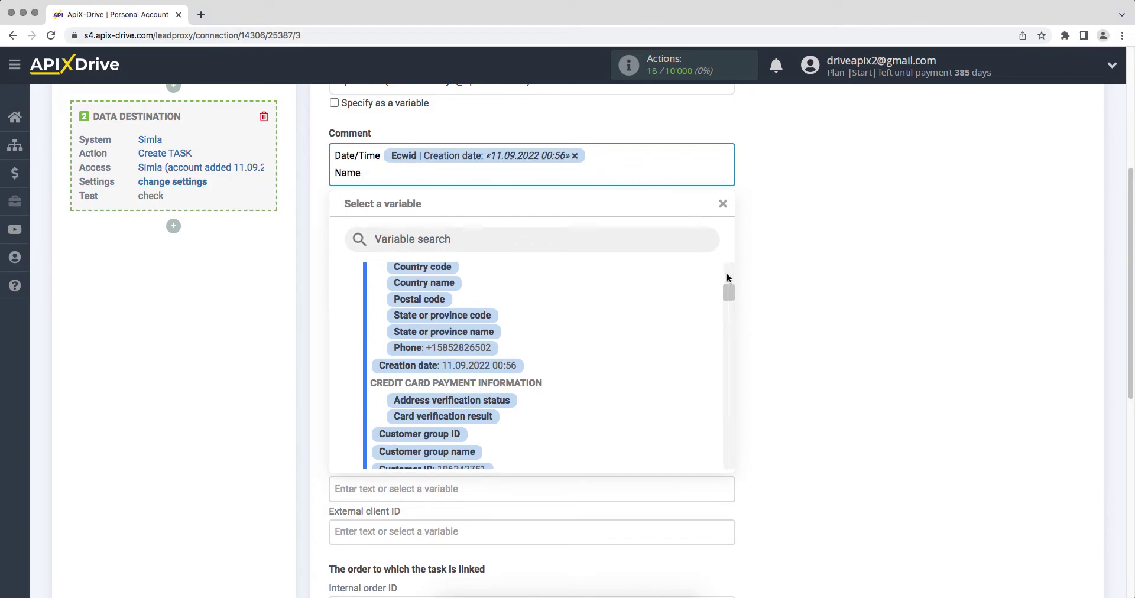
left_click_drag(728, 288, 729, 276)
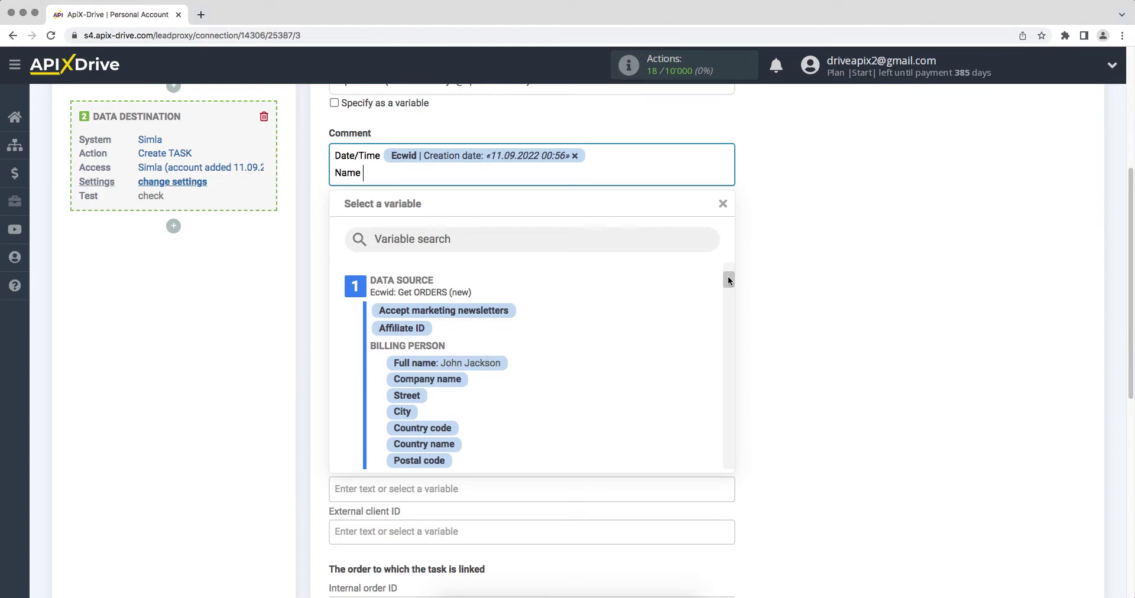
left_click(500, 362)
key("Return")
type("Email")
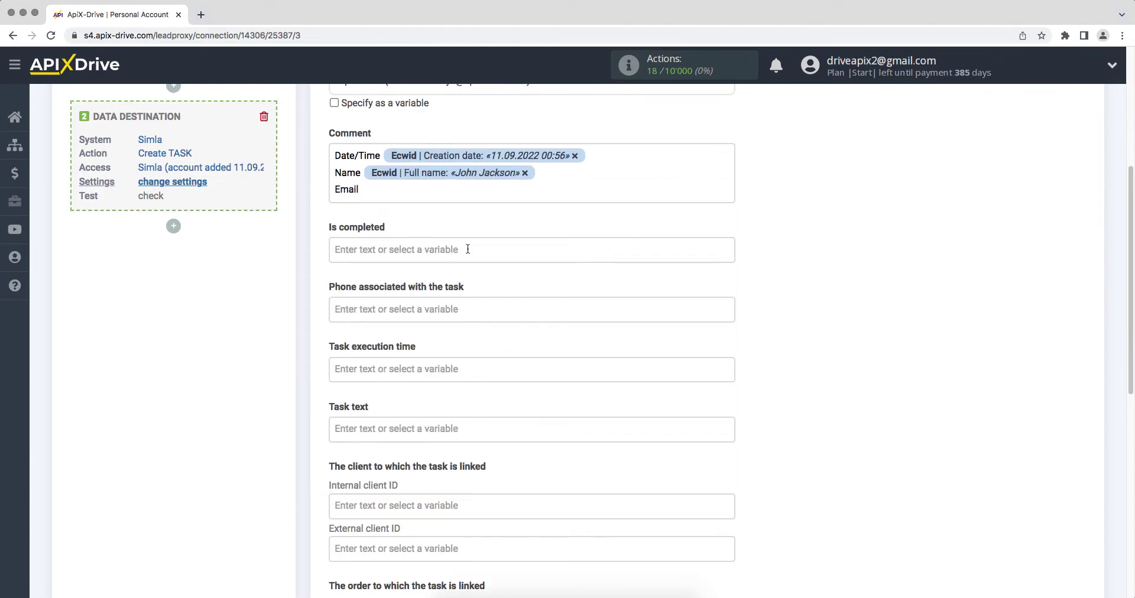
left_click(438, 194)
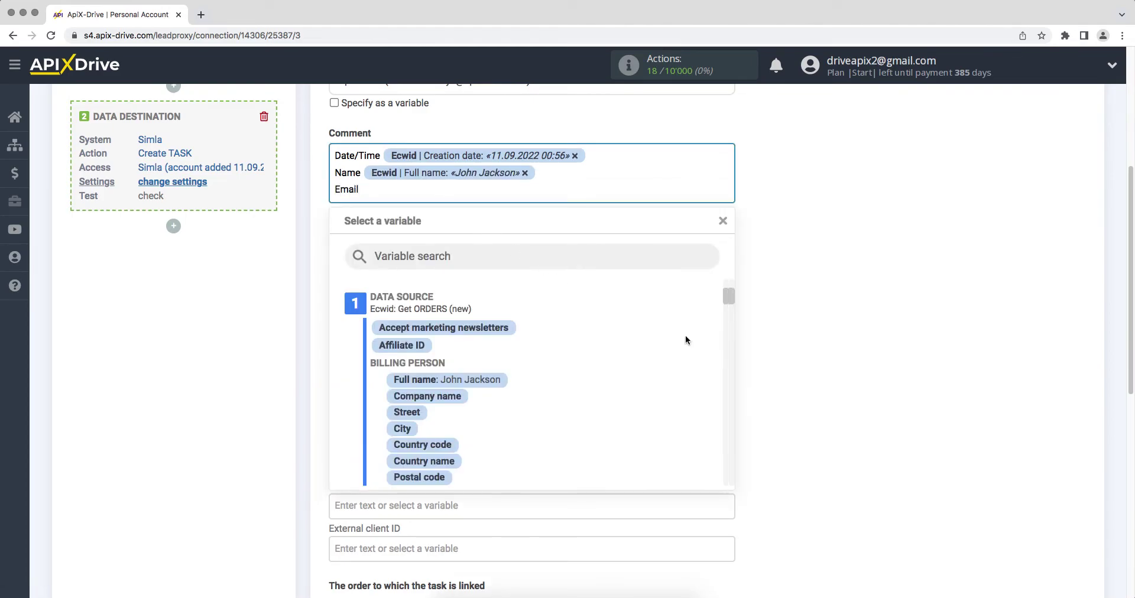
left_click_drag(726, 295, 728, 351)
left_click(502, 359)
key("Return")
- Add 'Phone' and 'Product' lines with the billing Phone and product Name variables
type("P")
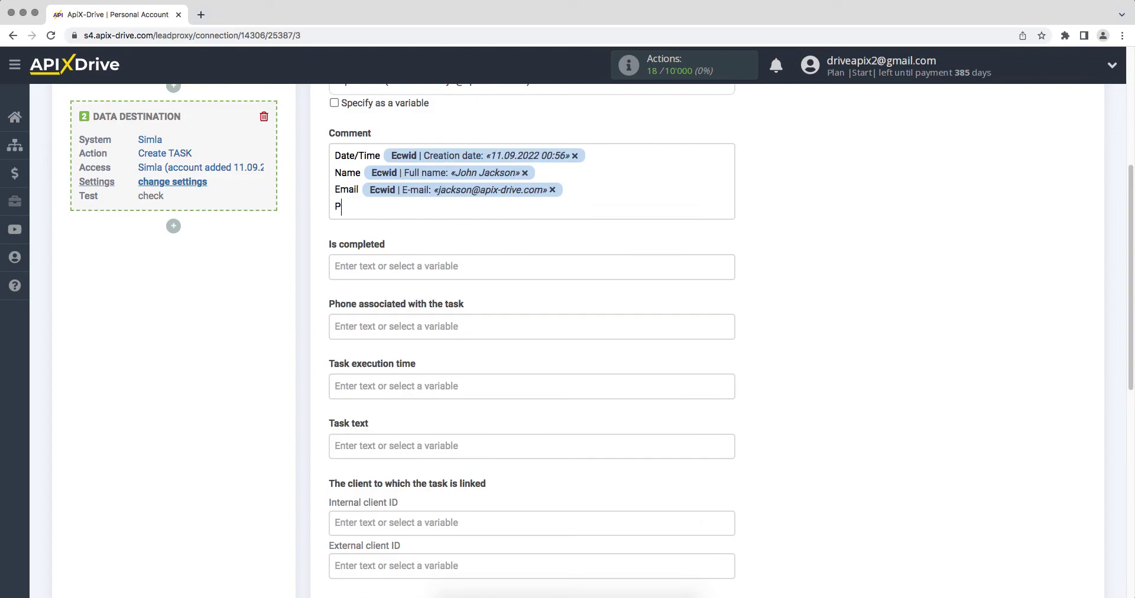
type("hone")
left_click(460, 209)
left_click_drag(730, 365, 731, 478)
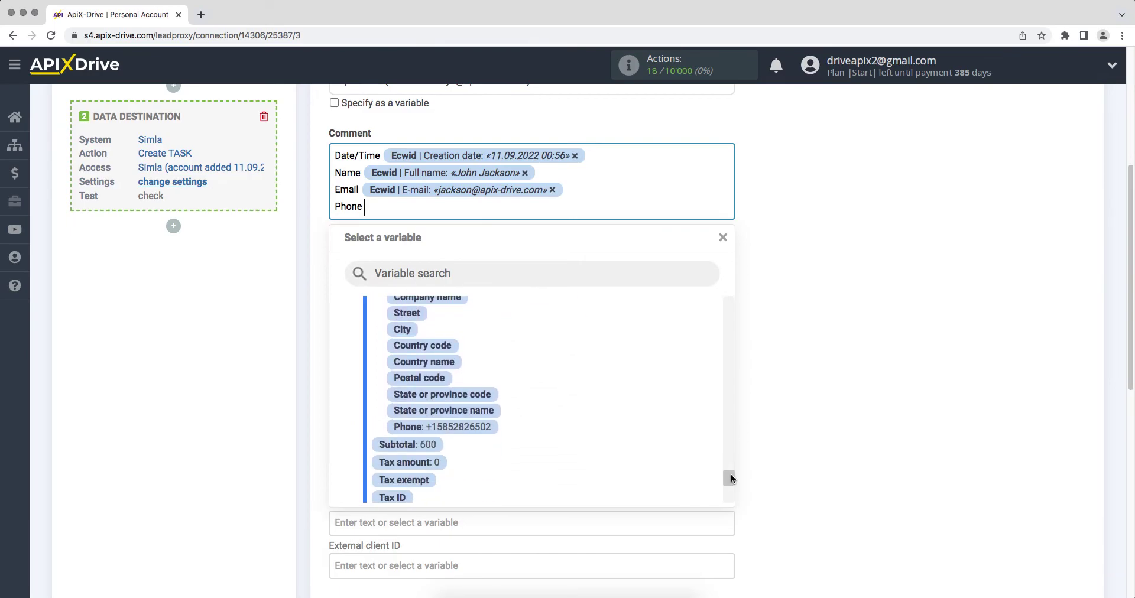
left_click(494, 428)
key("Return")
type("Product")
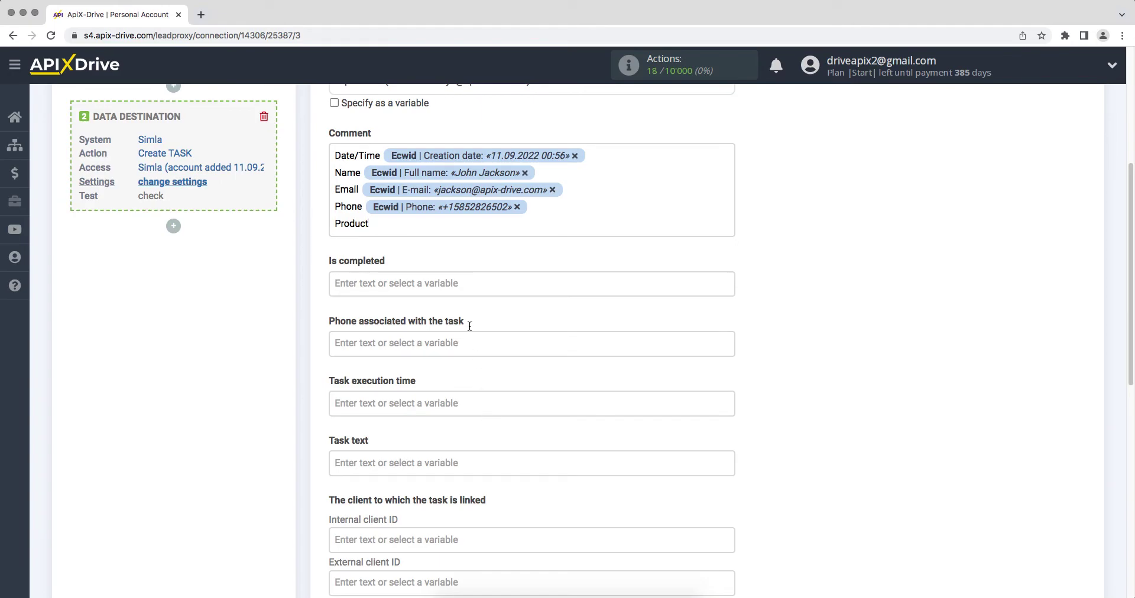
left_click(422, 221)
left_click_drag(729, 497, 729, 416)
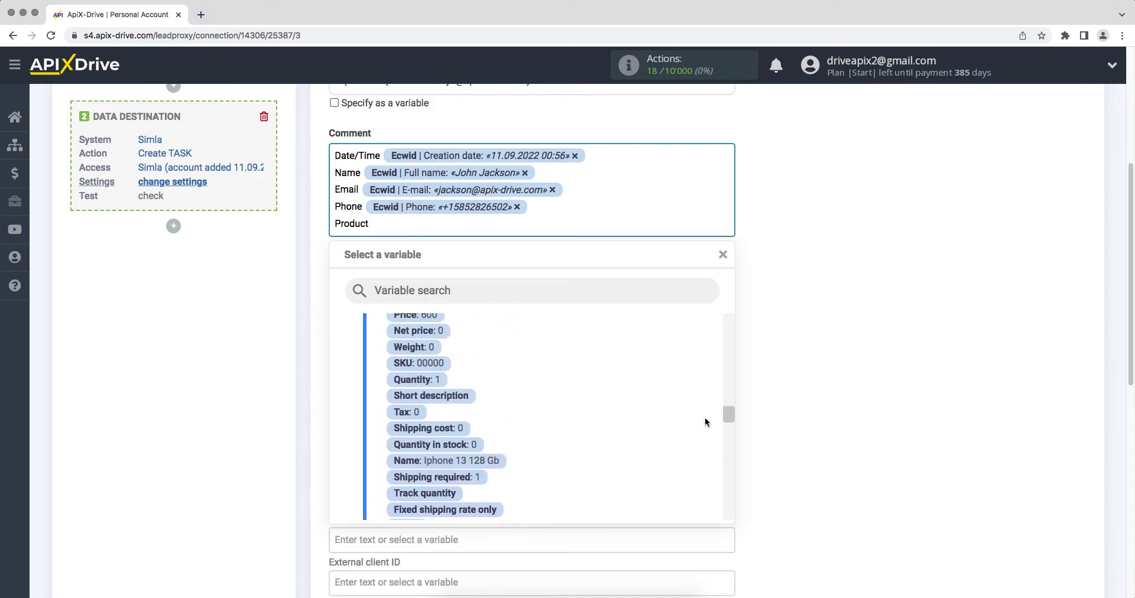
left_click(485, 461)
- Add a final 'Price' line holding the Order amount in USD
key("Return")
type("Price")
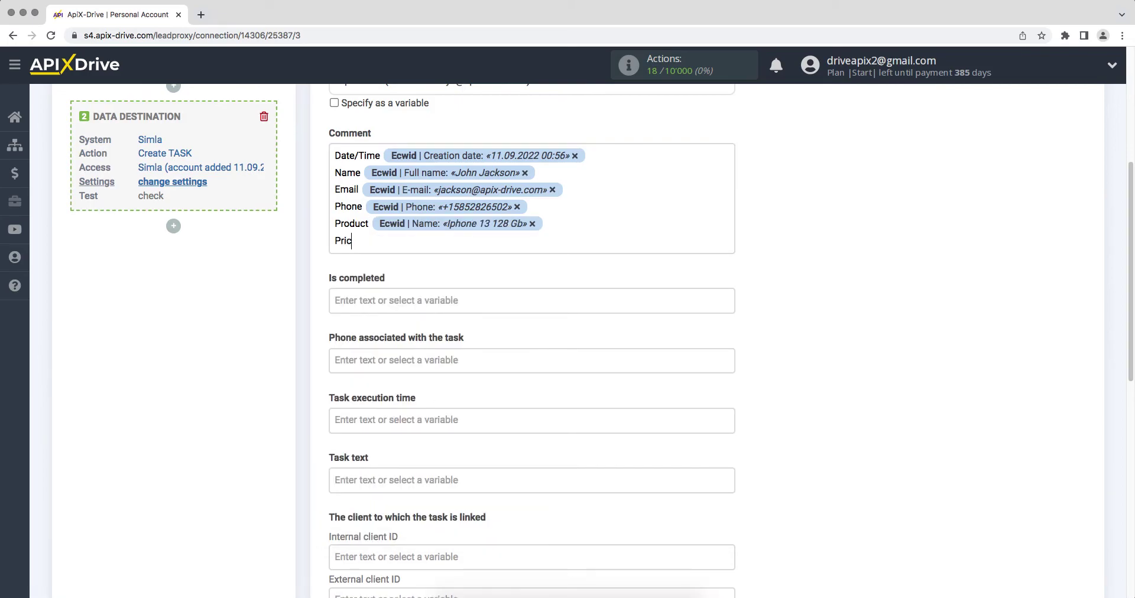
left_click(404, 243)
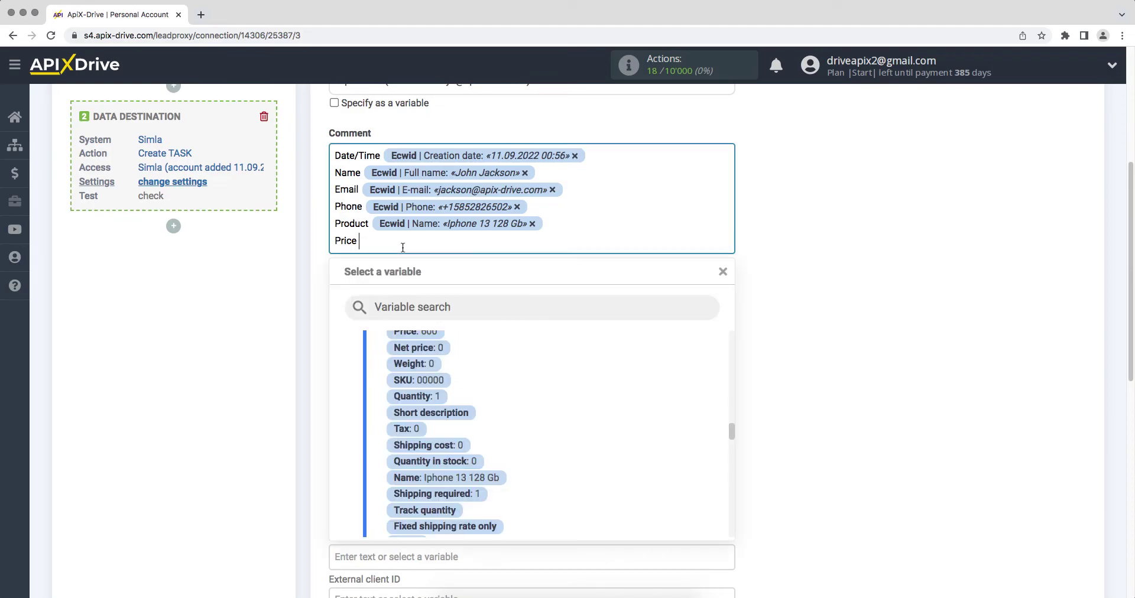
scroll(727, 435, "down", 5)
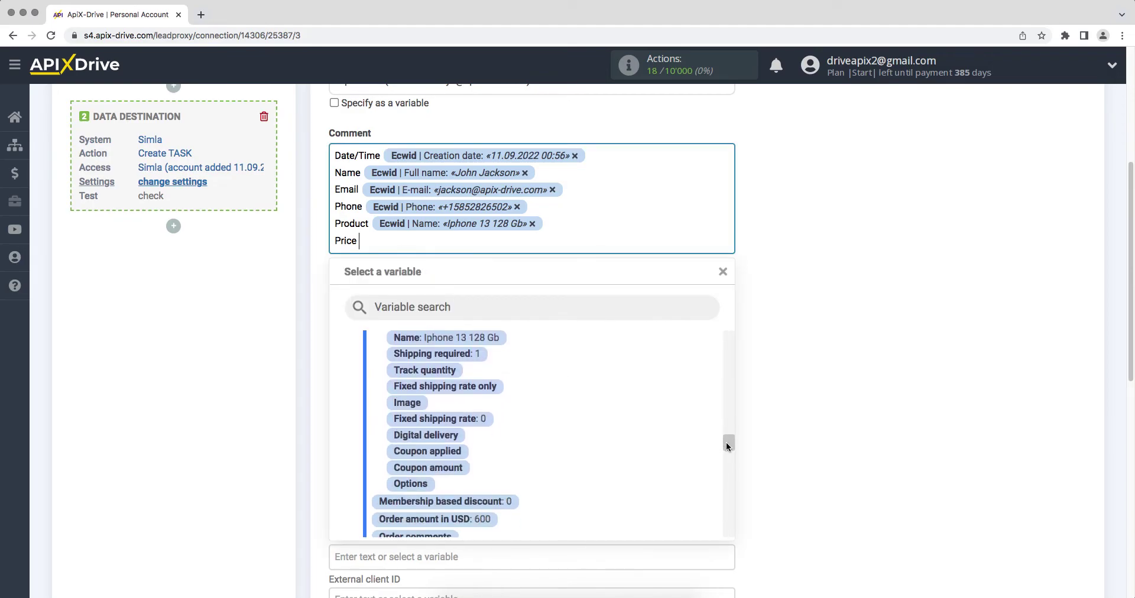
left_click(490, 401)
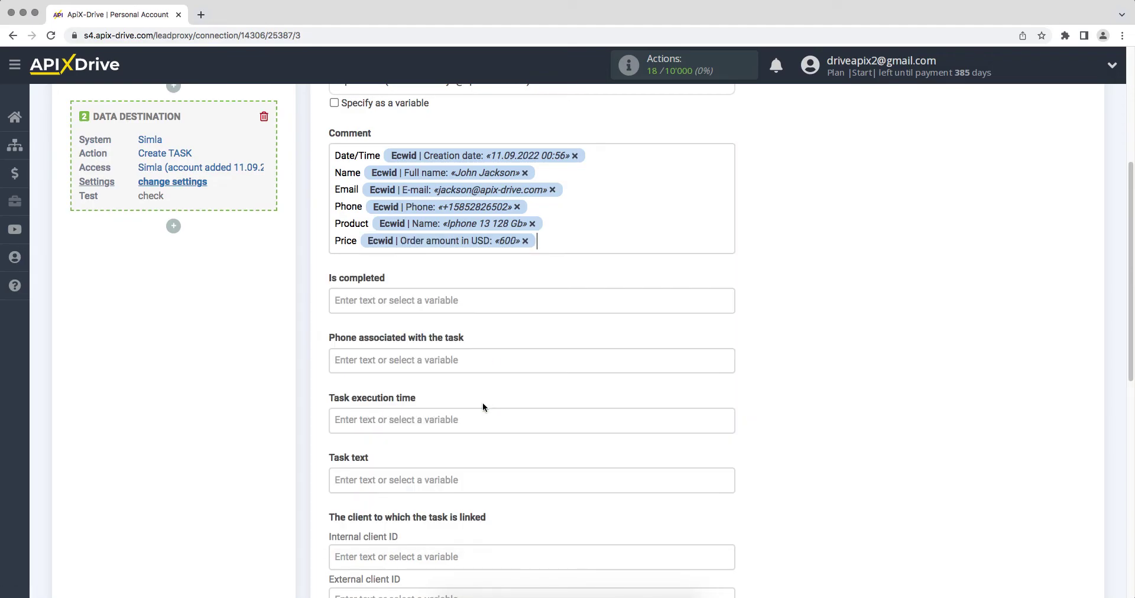
- Enter 'New order from Ecwid' as the Task text and append the Billing Person Full name variable
left_click(382, 480)
type("New")
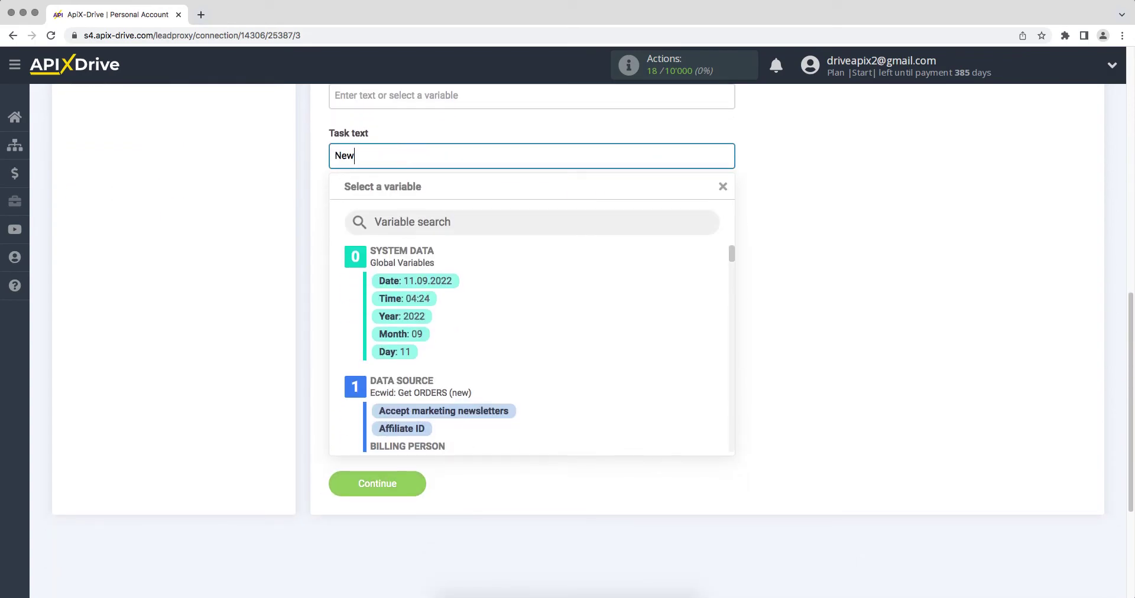
type(" order from Ecwid")
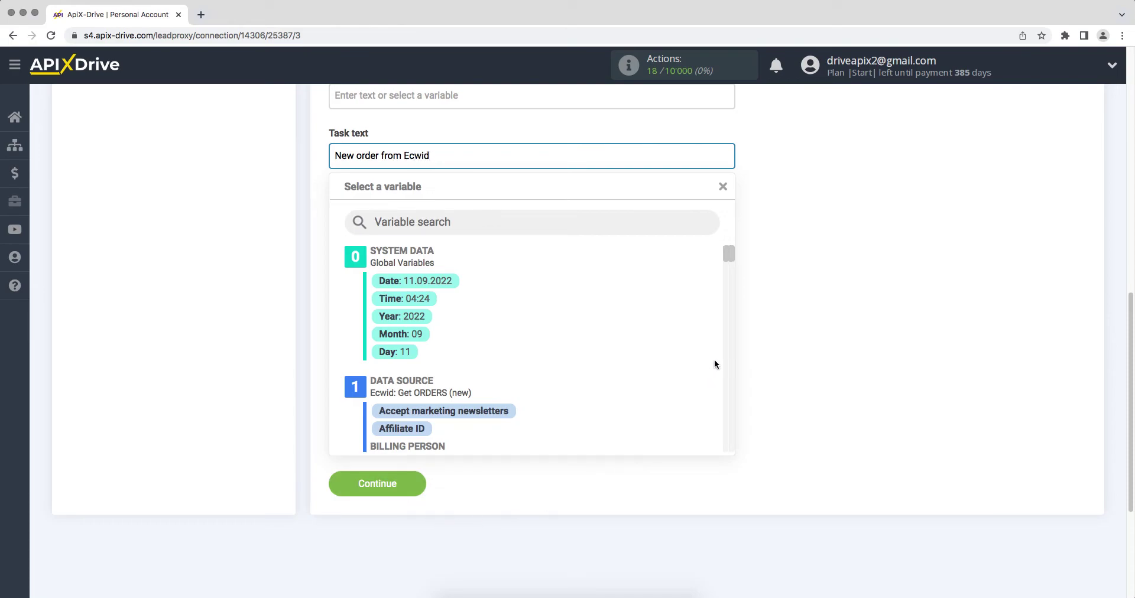
scroll(733, 266, "down", 3)
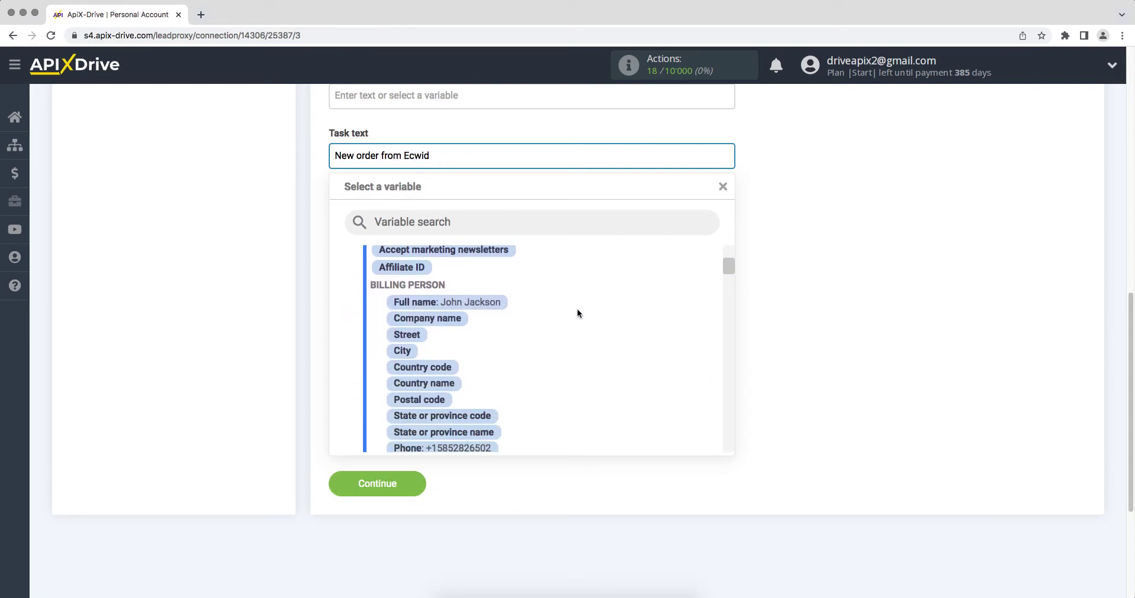
left_click(495, 302)
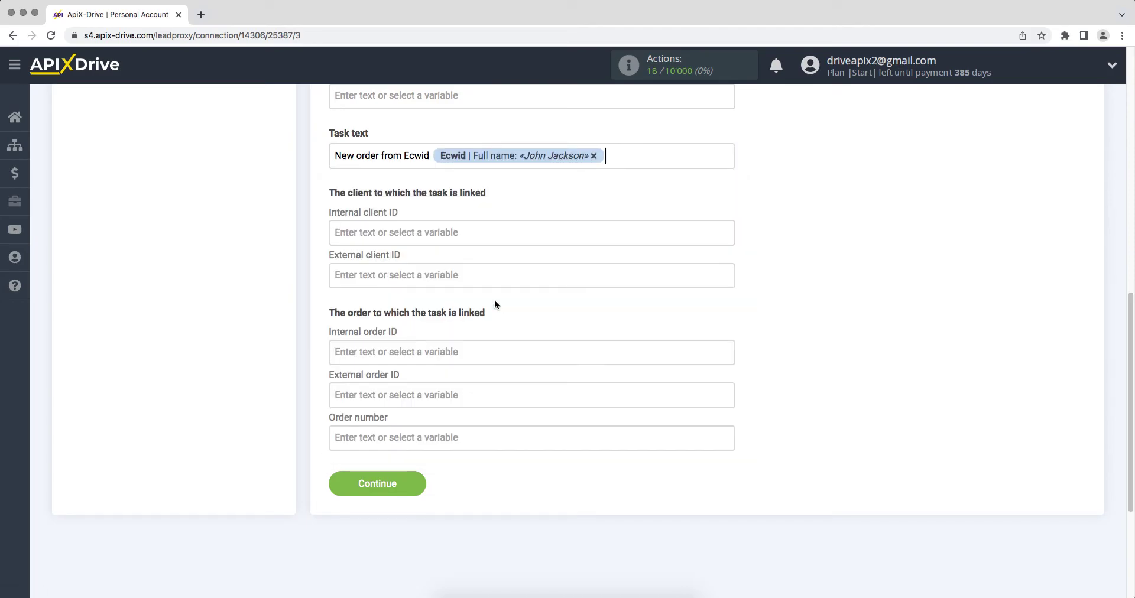
- Save the field mapping and send the previewed test task data to Simla
left_click(349, 481)
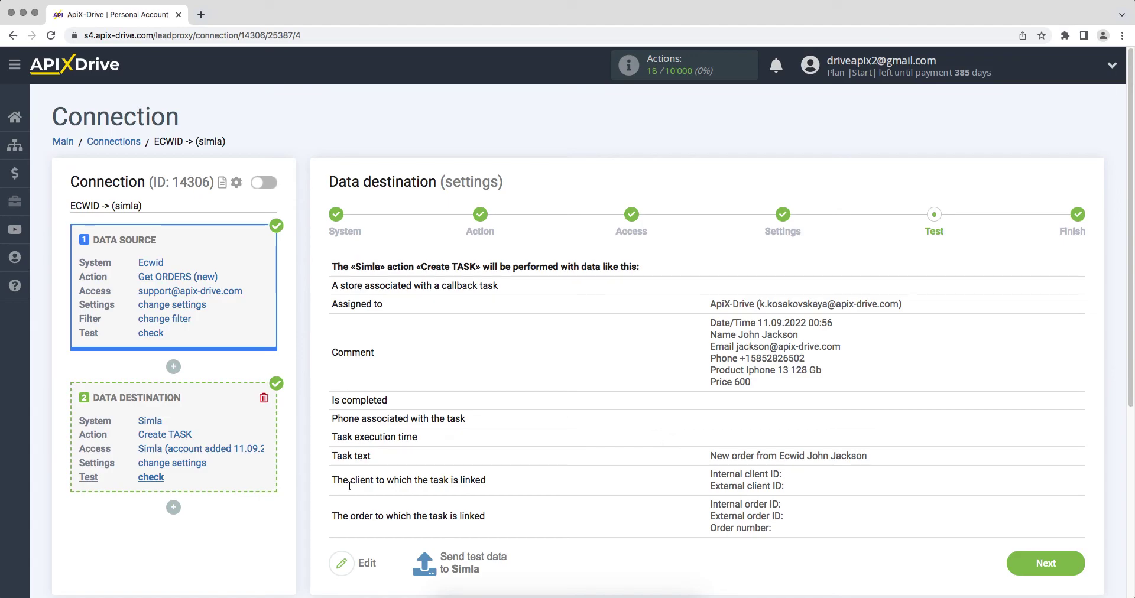
left_click(448, 563)
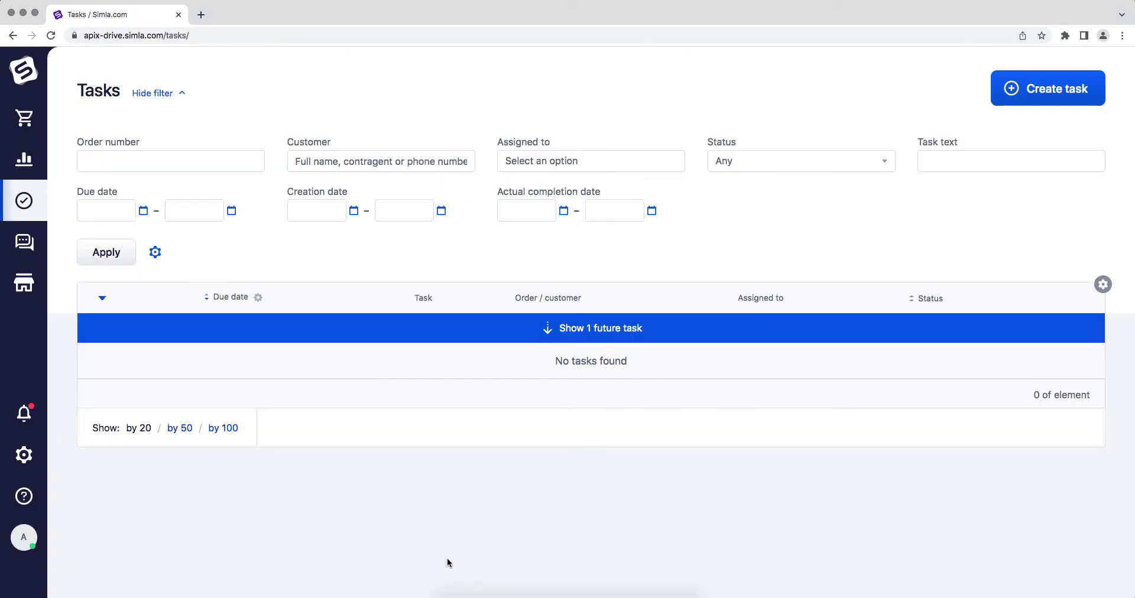
- Reveal the one future task in Simla and open it to check its order commentary
left_click(536, 336)
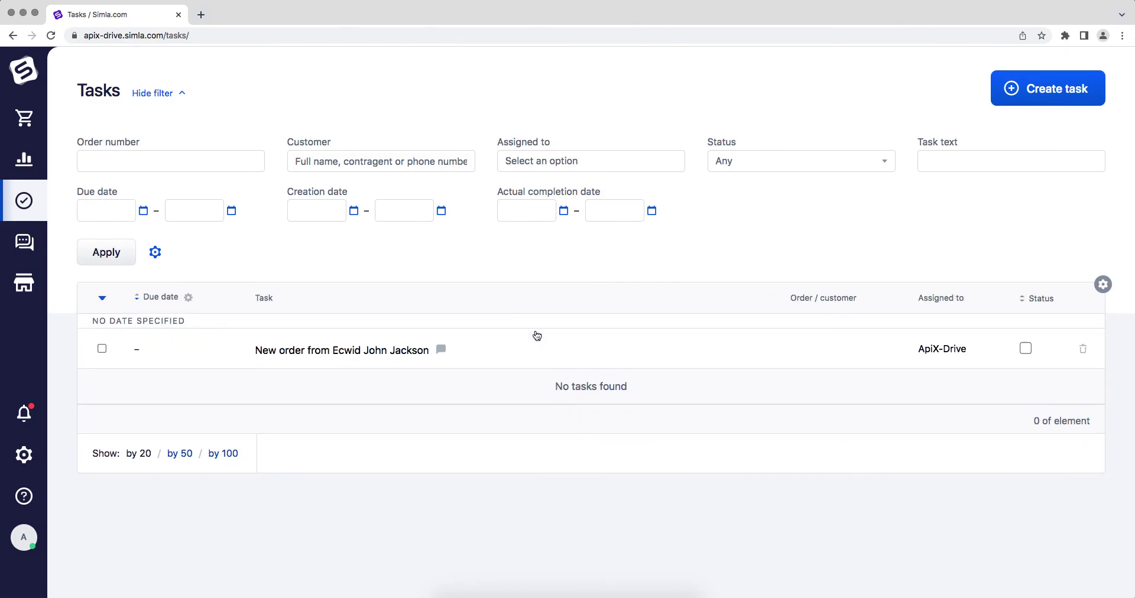
left_click(385, 352)
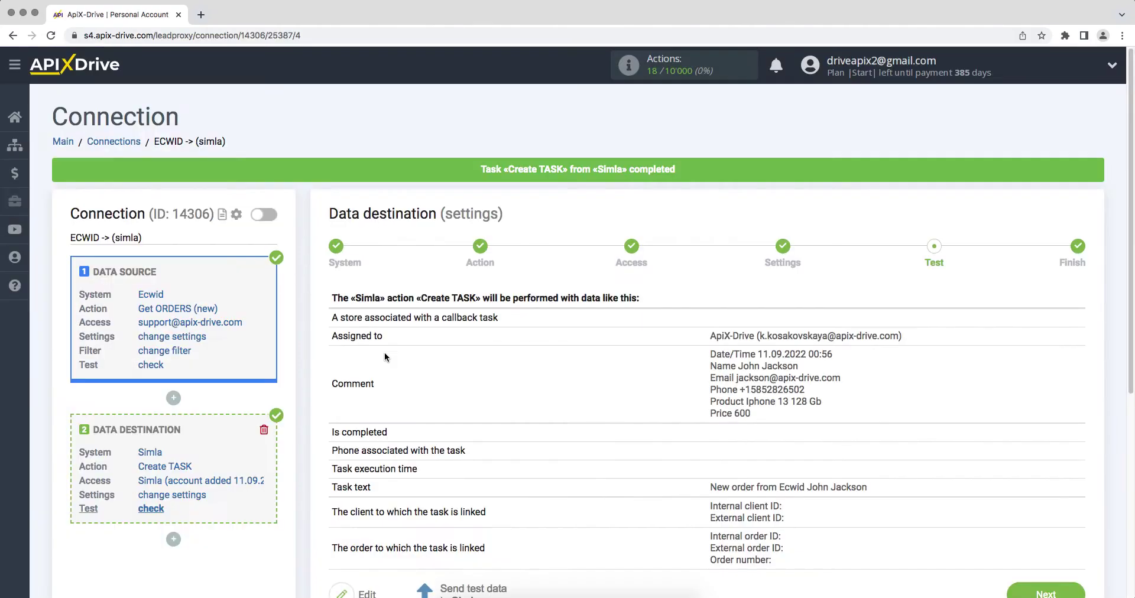
scroll(385, 352, "down", 2)
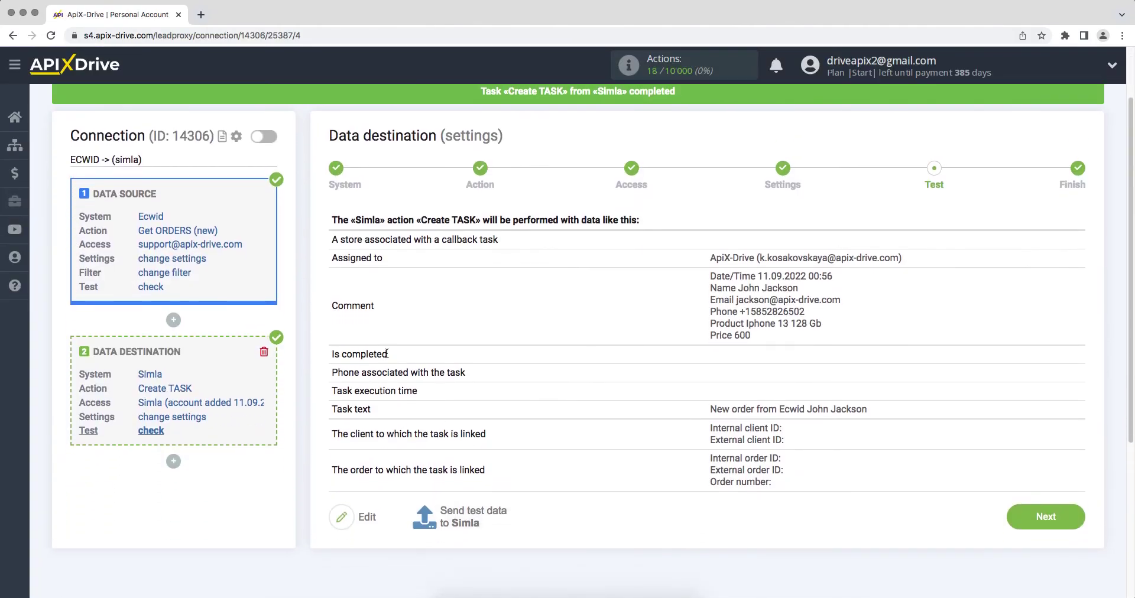
- Finish setup, enable auto-update, and set the ECWID -> (simla) connection's update interval to 5 minutes
left_click(1023, 517)
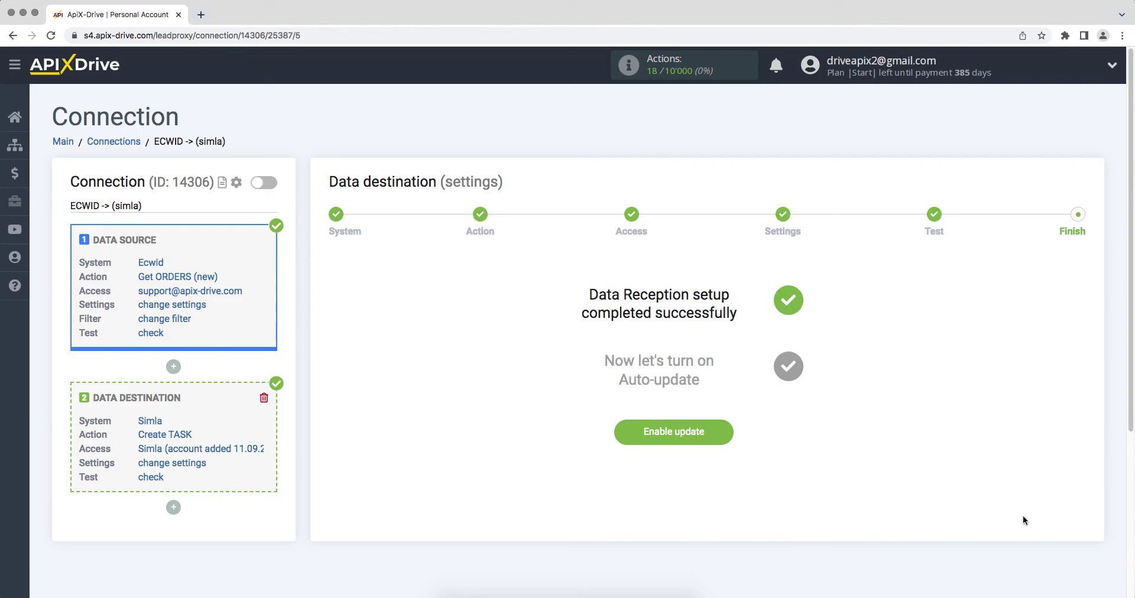
left_click(634, 436)
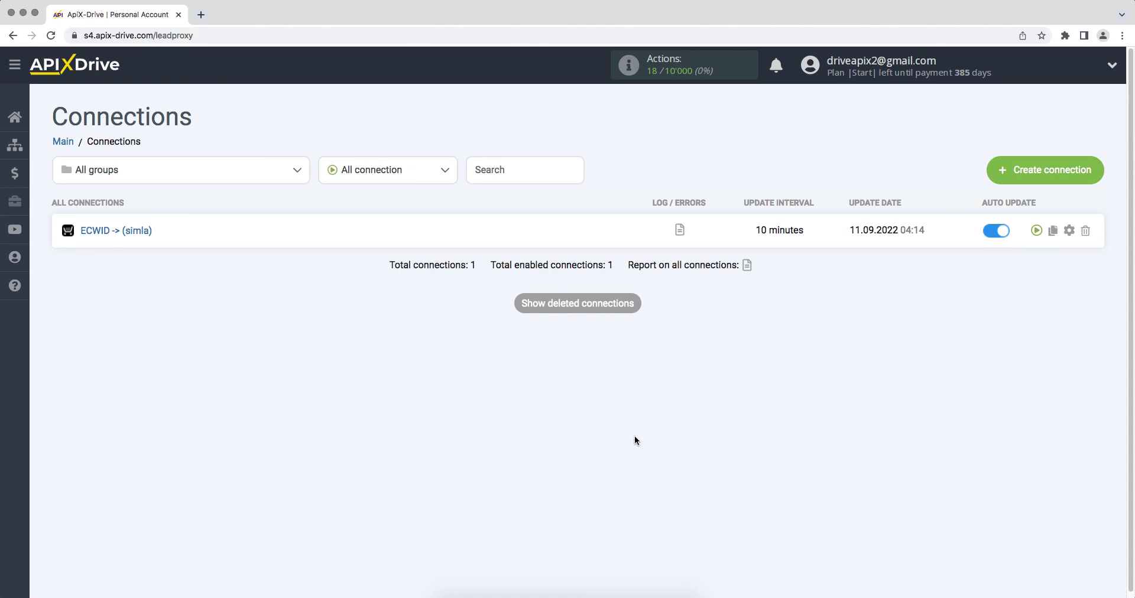
left_click(1069, 231)
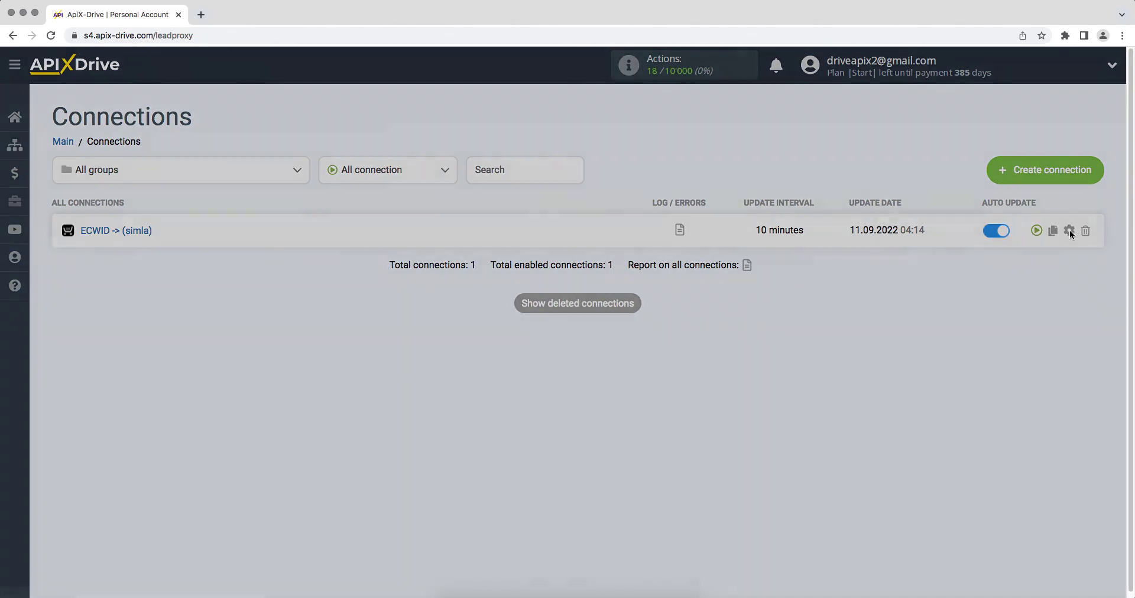
left_click(687, 343)
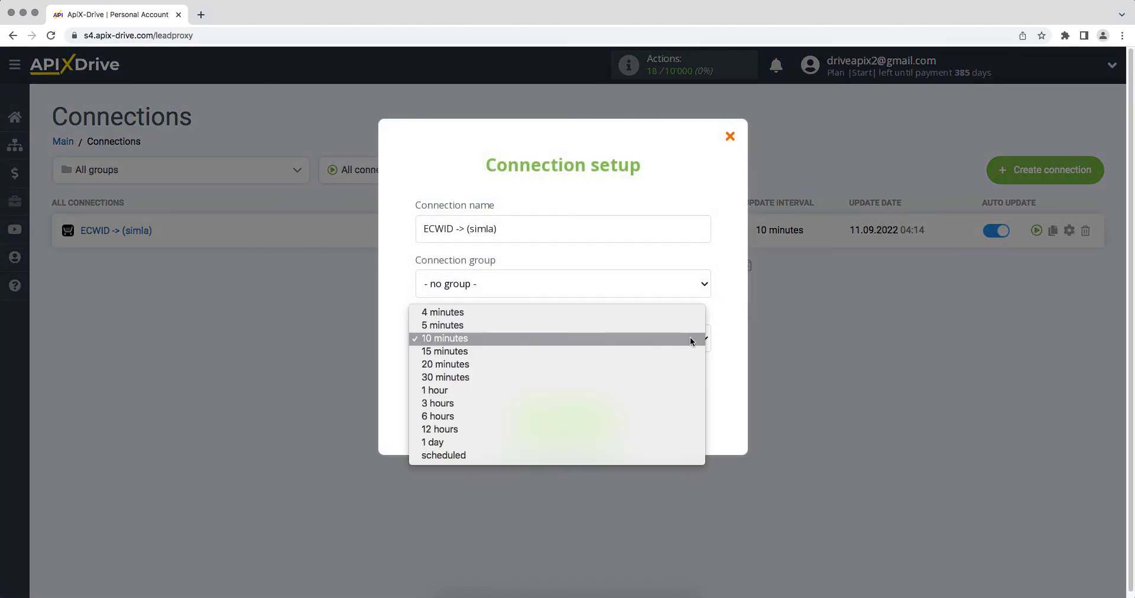
left_click(689, 325)
left_click(526, 421)
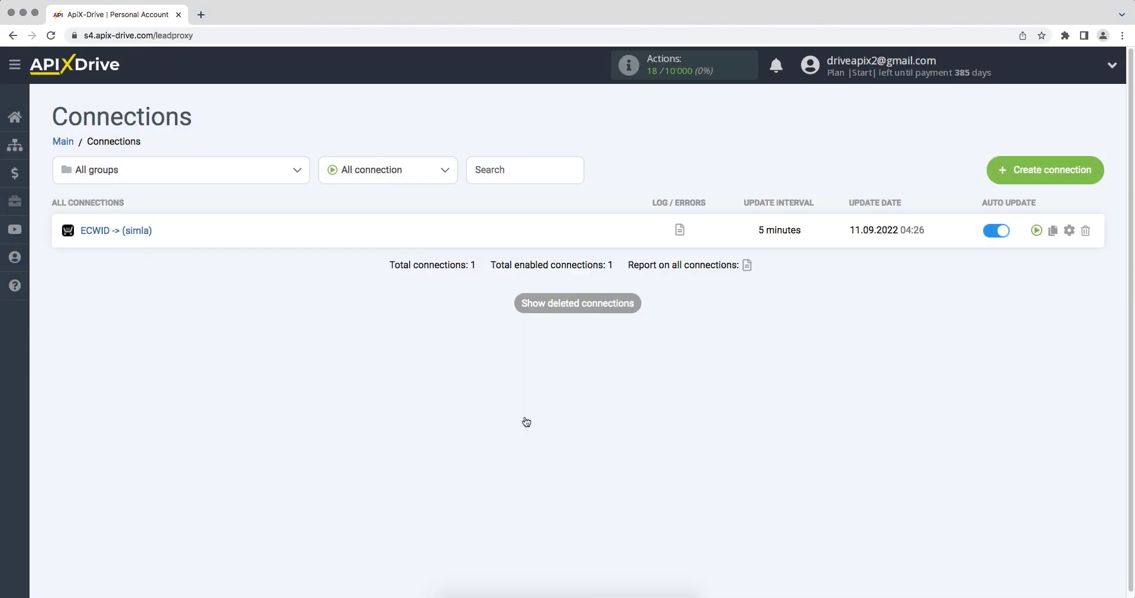